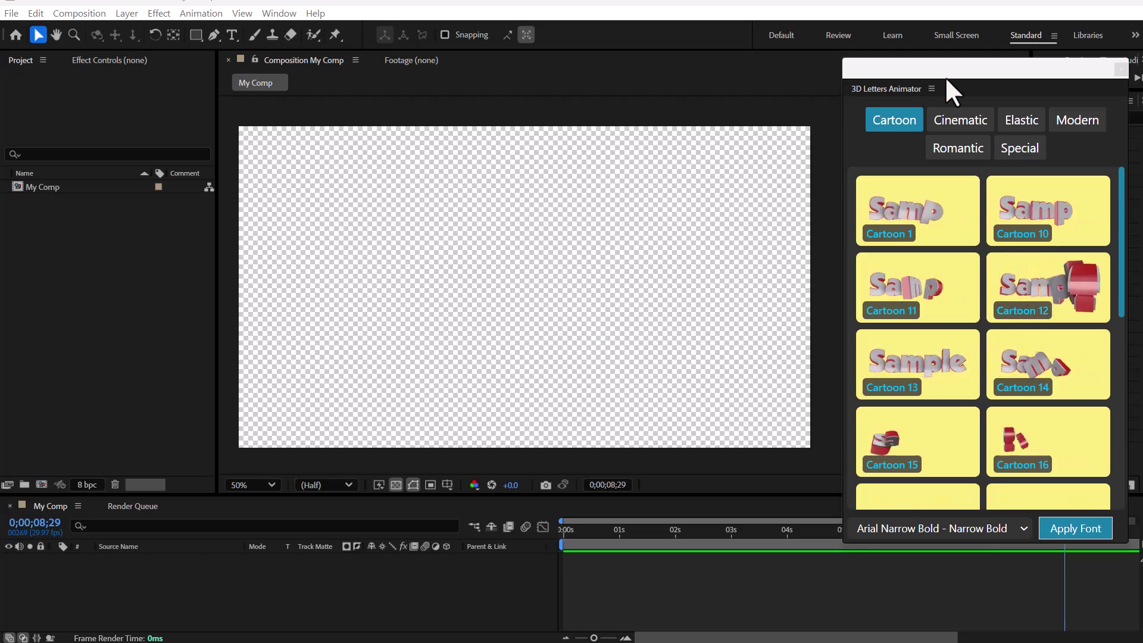
Step: Reposition the floating 3D Letters Animator panel and widen it so the preset previews are larger
{"action": "left_click_drag", "start_coordinate": [991, 67], "coordinate": [962, 63]}
{"action": "left_click", "coordinate": [873, 200]}
{"action": "left_click_drag", "start_coordinate": [807, 205], "coordinate": [668, 219]}
Step: Examine the Cinematic, Elastic, Modern, Romantic and Special preset categories in 3D Letters Animator
{"action": "left_click", "coordinate": [810, 118]}
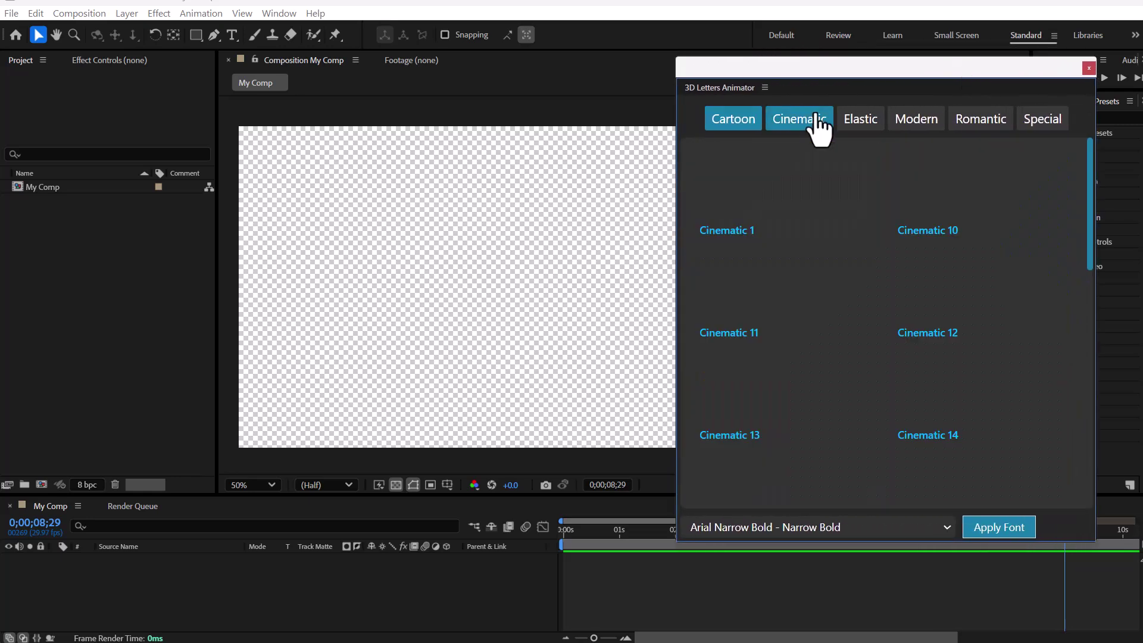
{"action": "left_click", "coordinate": [870, 119]}
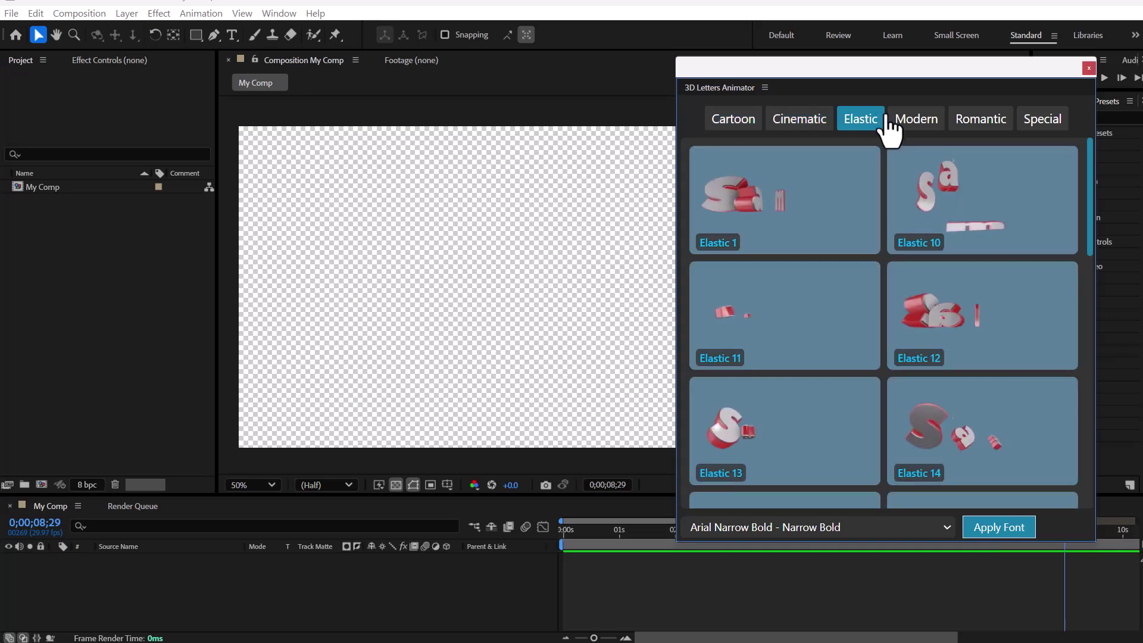
{"action": "left_click", "coordinate": [913, 120]}
{"action": "left_click", "coordinate": [988, 118]}
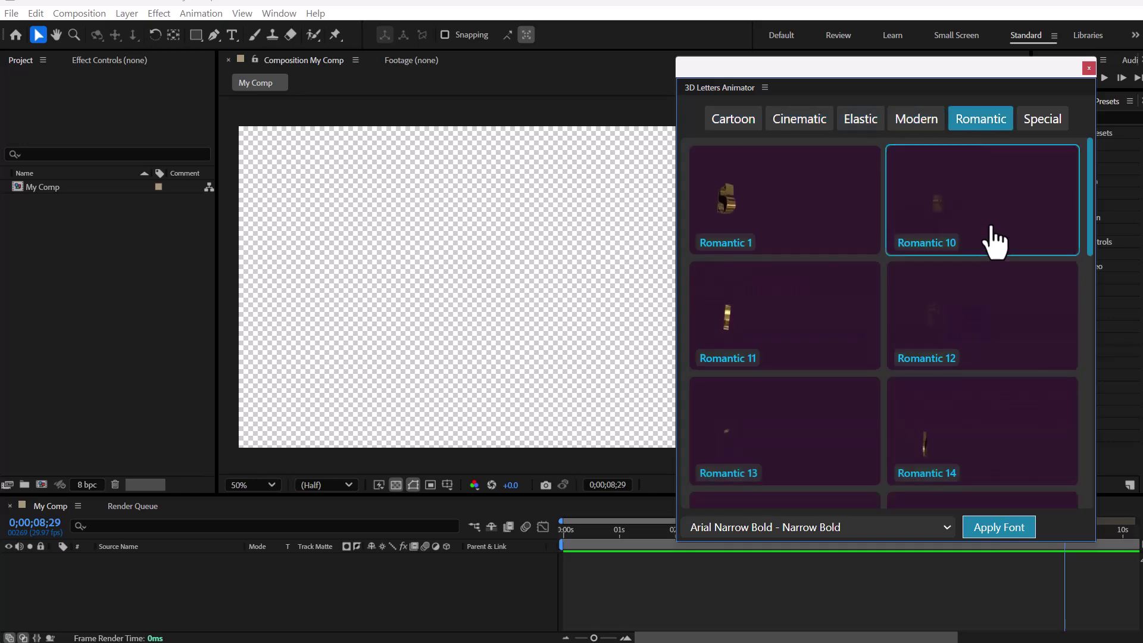
{"action": "left_click", "coordinate": [1043, 124]}
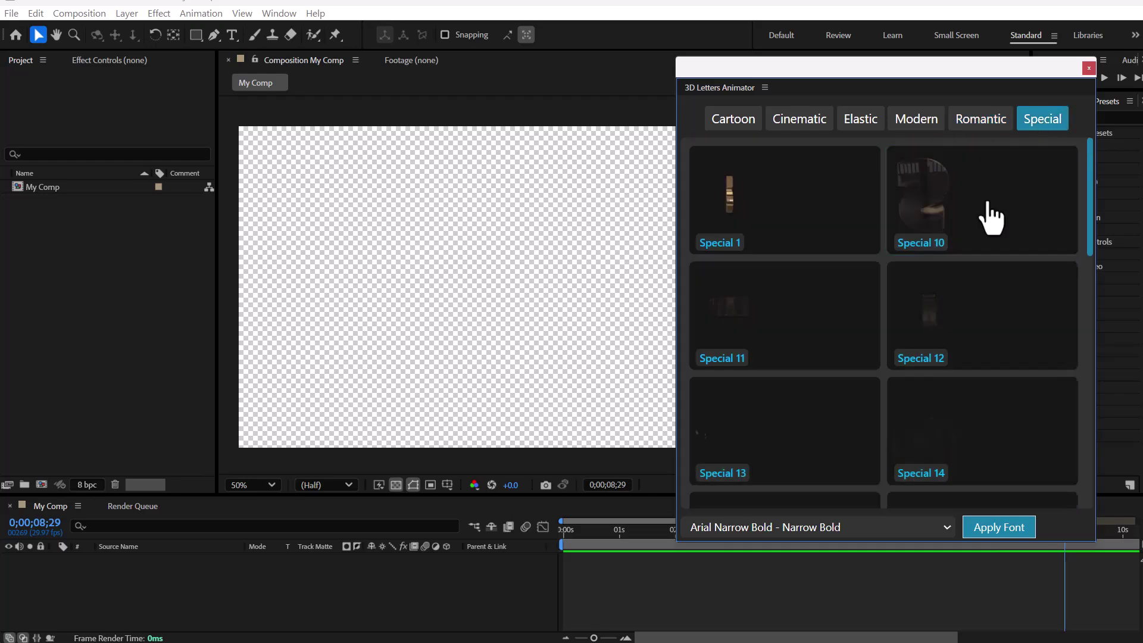
{"action": "scroll", "coordinate": [976, 226], "scroll_direction": "down", "scroll_amount": 8}
{"action": "scroll", "coordinate": [970, 229], "scroll_direction": "down", "scroll_amount": 4}
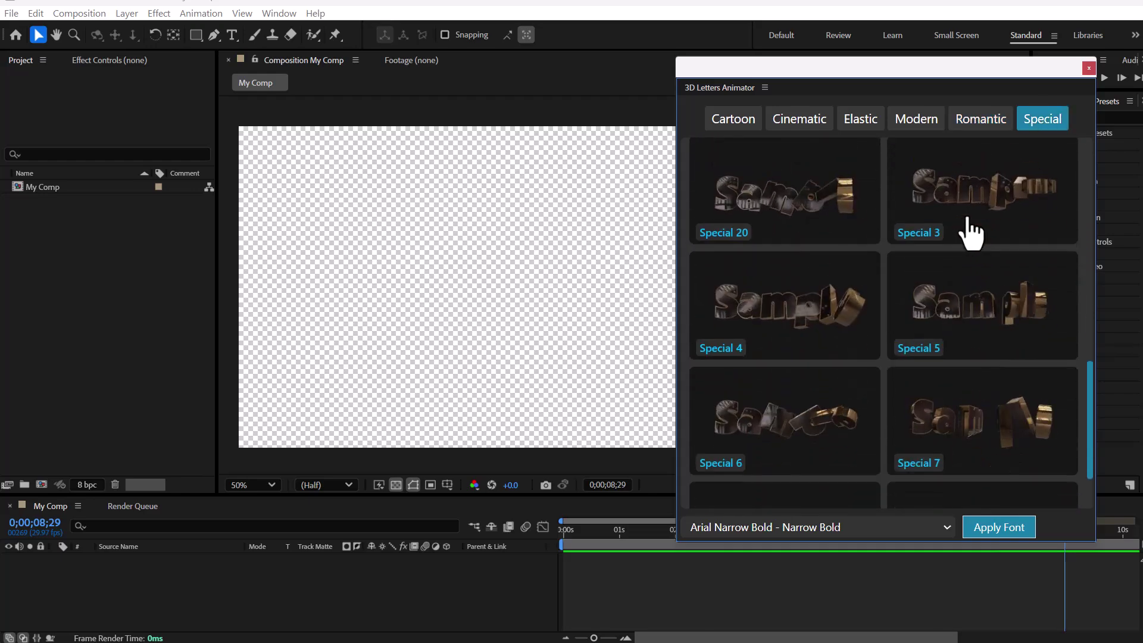
{"action": "scroll", "coordinate": [939, 293], "scroll_direction": "up", "scroll_amount": 10}
{"action": "scroll", "coordinate": [939, 294], "scroll_direction": "up", "scroll_amount": 3}
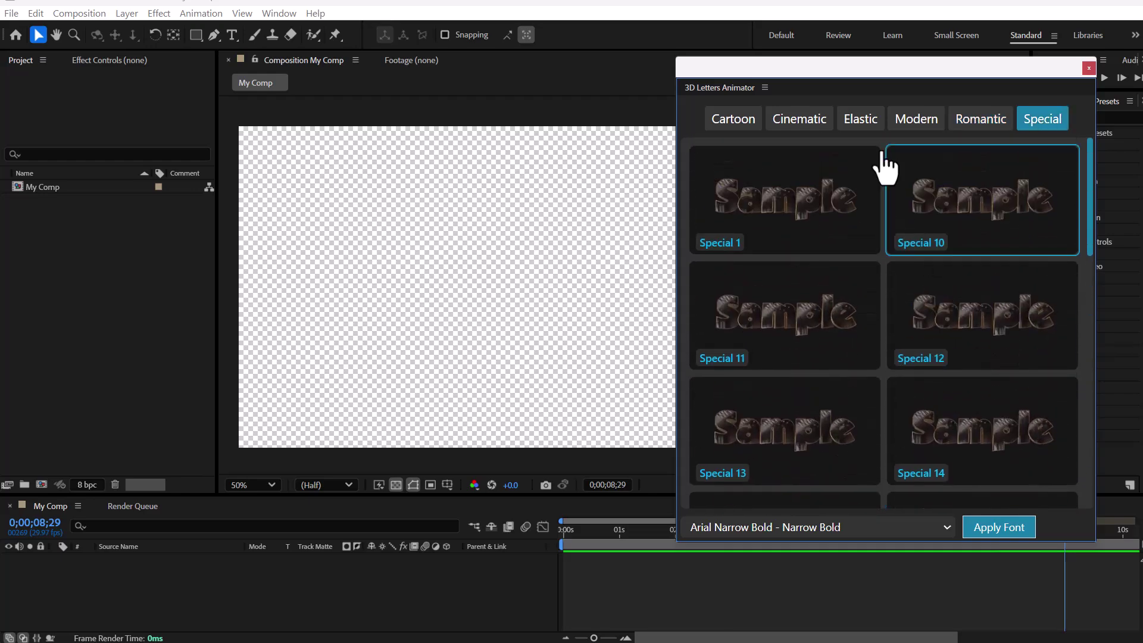
Step: Open the Cartoon 13 preset from the Cartoon category and widen the panel to show its options larger
{"action": "left_click", "coordinate": [718, 122]}
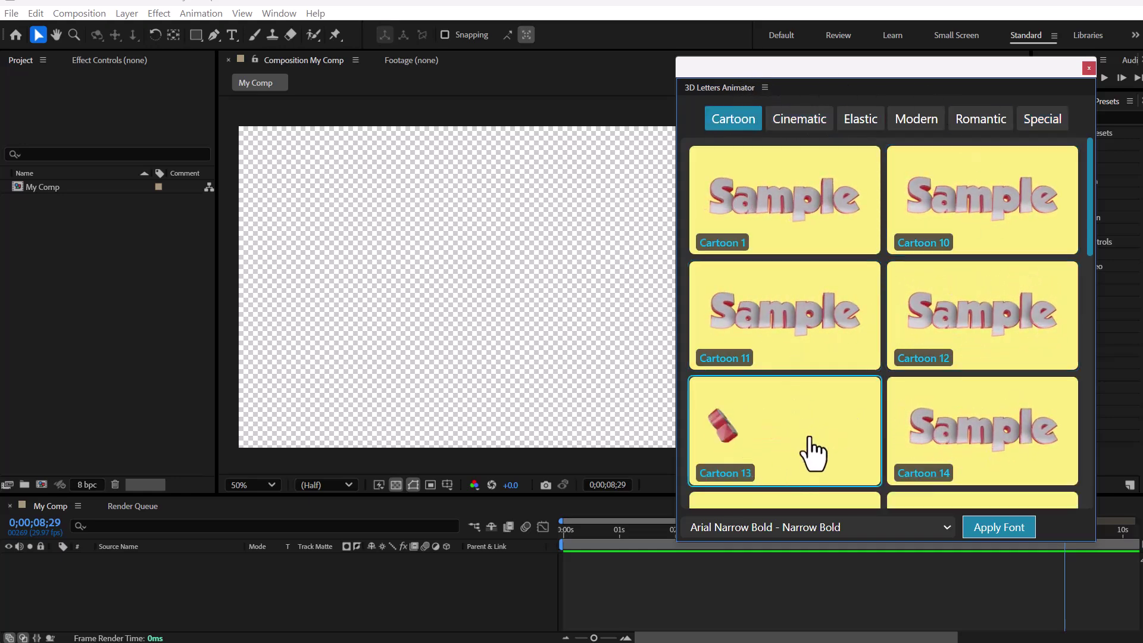
{"action": "left_click", "coordinate": [789, 439]}
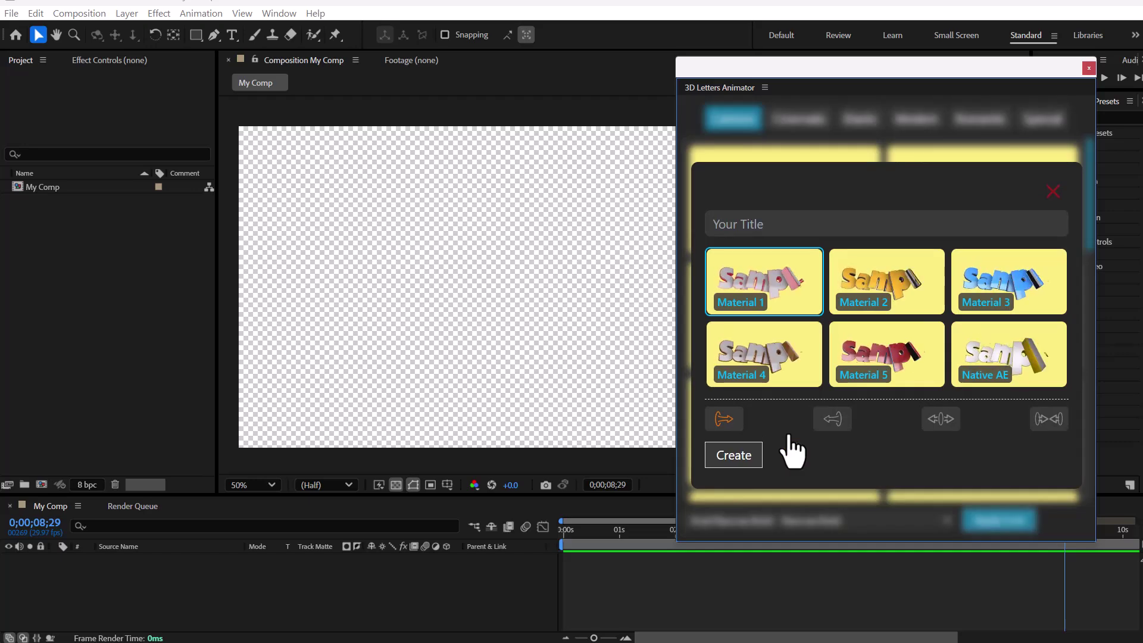
{"action": "left_click_drag", "start_coordinate": [676, 325], "coordinate": [607, 327]}
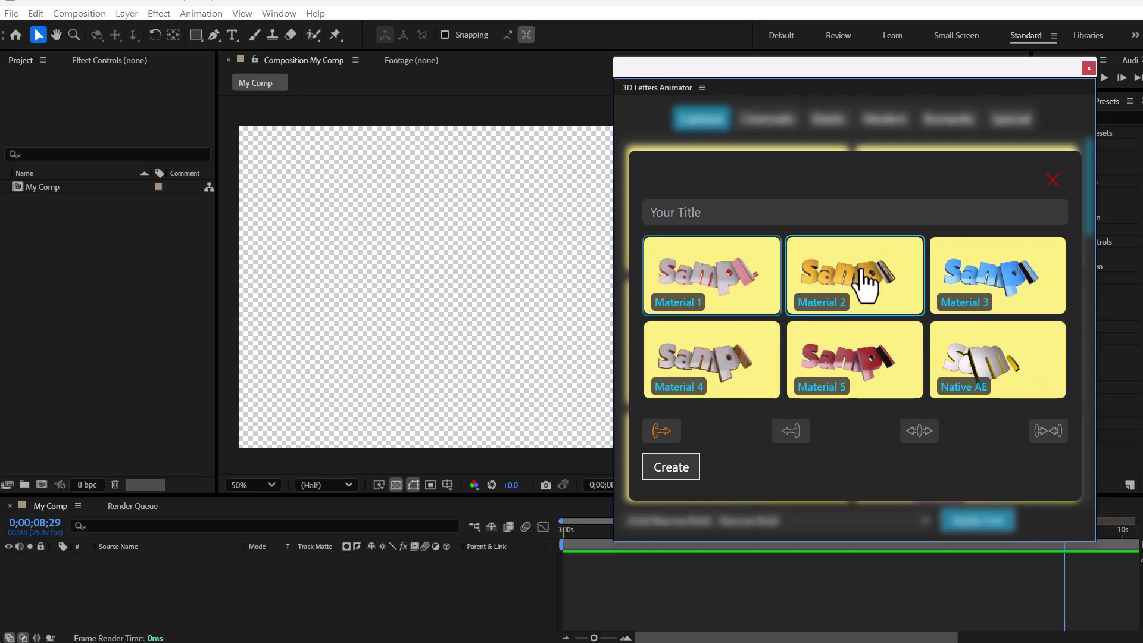
Step: Select Material 2 for the preset and enter "New Brand" as the title
{"action": "left_click", "coordinate": [845, 291]}
{"action": "left_click", "coordinate": [729, 214]}
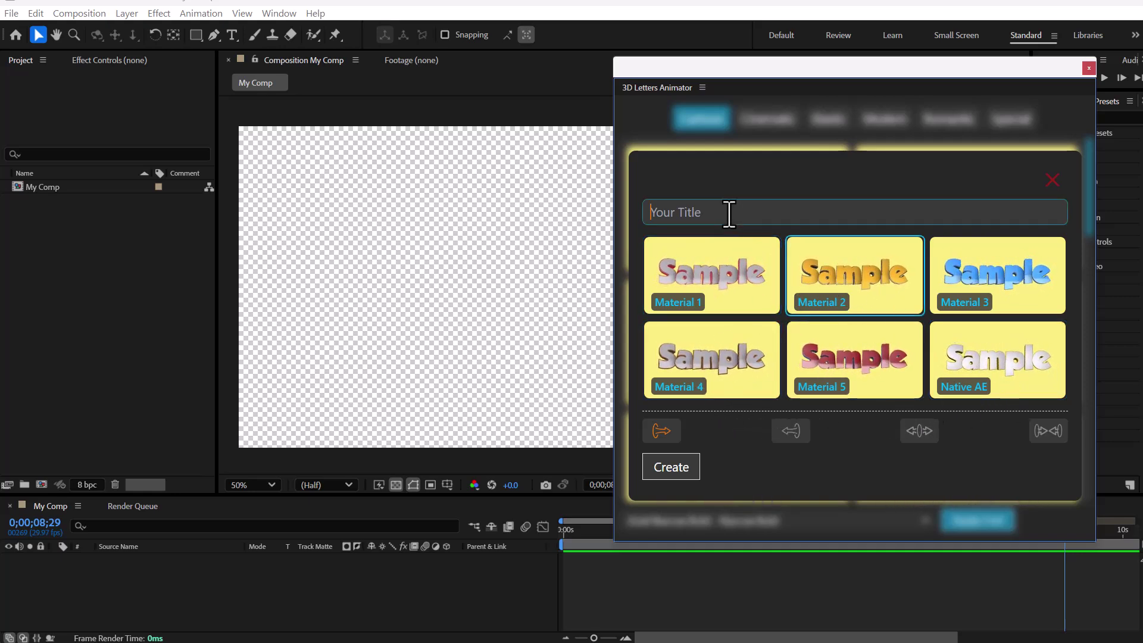
{"action": "type", "text": "New Brand"}
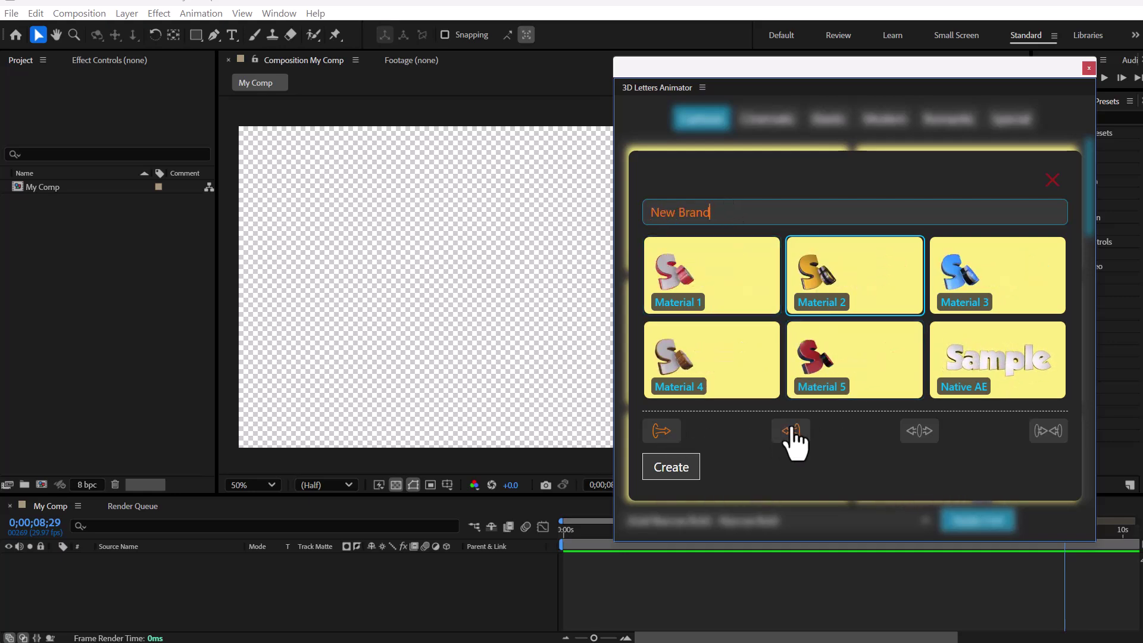
Step: Try the other animation direction options, return to the first one, and create the 3D title
{"action": "left_click", "coordinate": [793, 431]}
{"action": "left_click", "coordinate": [917, 431]}
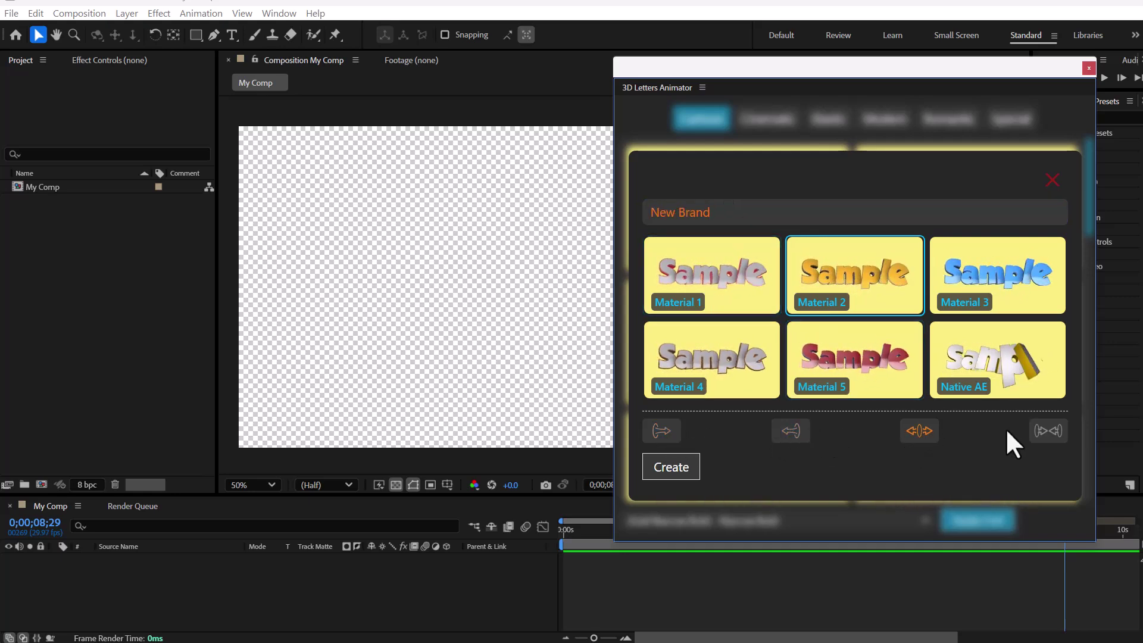
{"action": "left_click", "coordinate": [657, 432]}
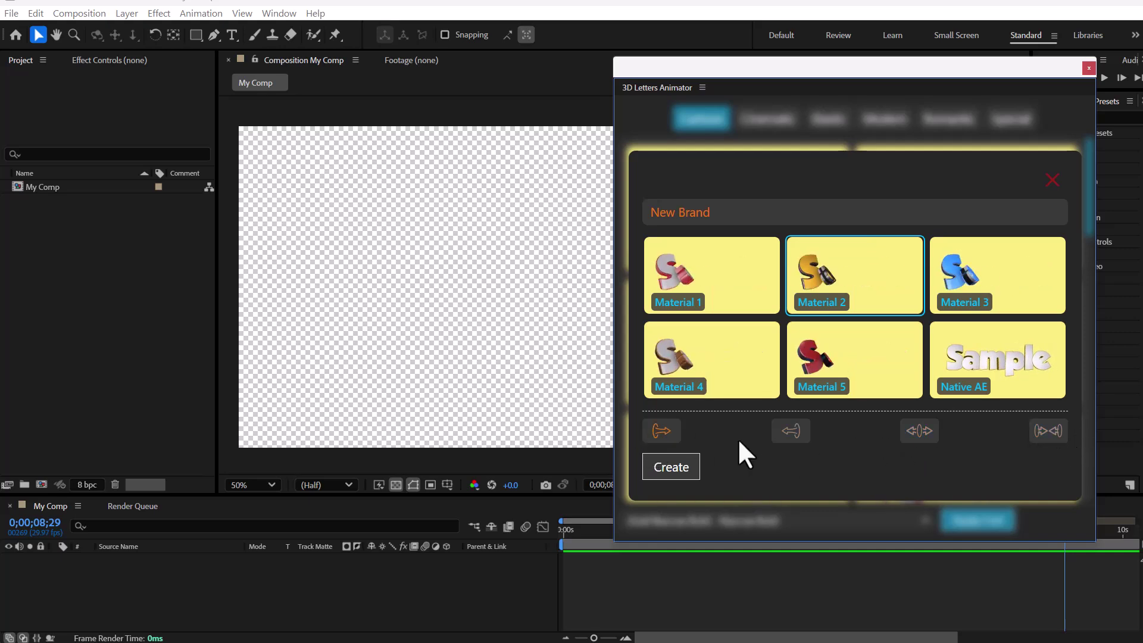
{"action": "left_click", "coordinate": [675, 471]}
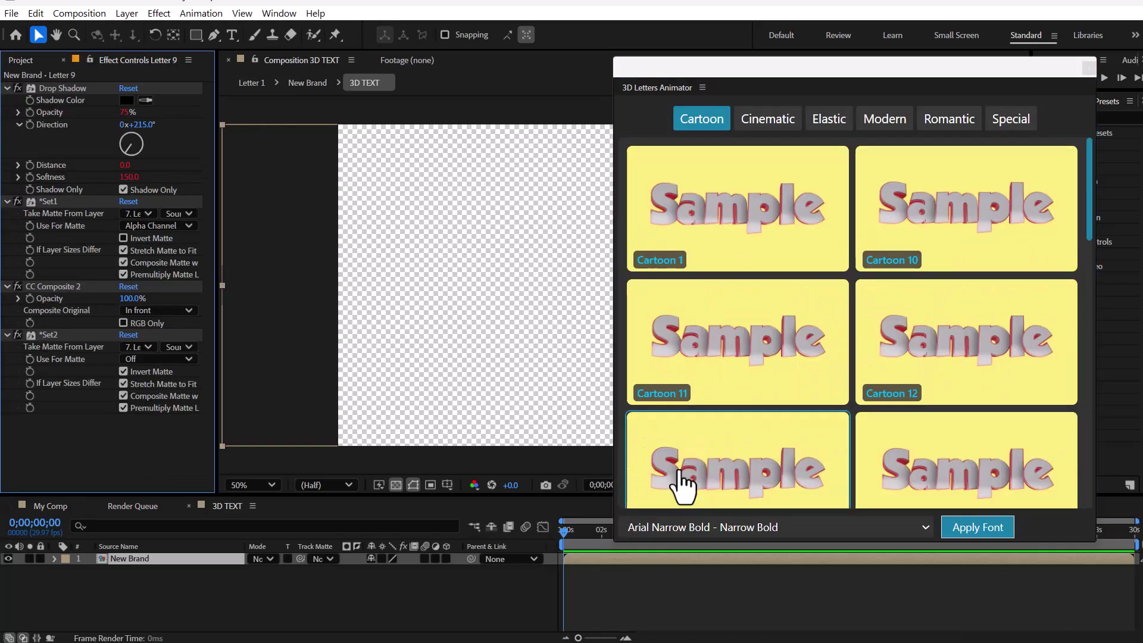
Step: Narrow the 3D Letters Animator panel and move it out of the workspace
{"action": "left_click_drag", "start_coordinate": [614, 338], "coordinate": [793, 339]}
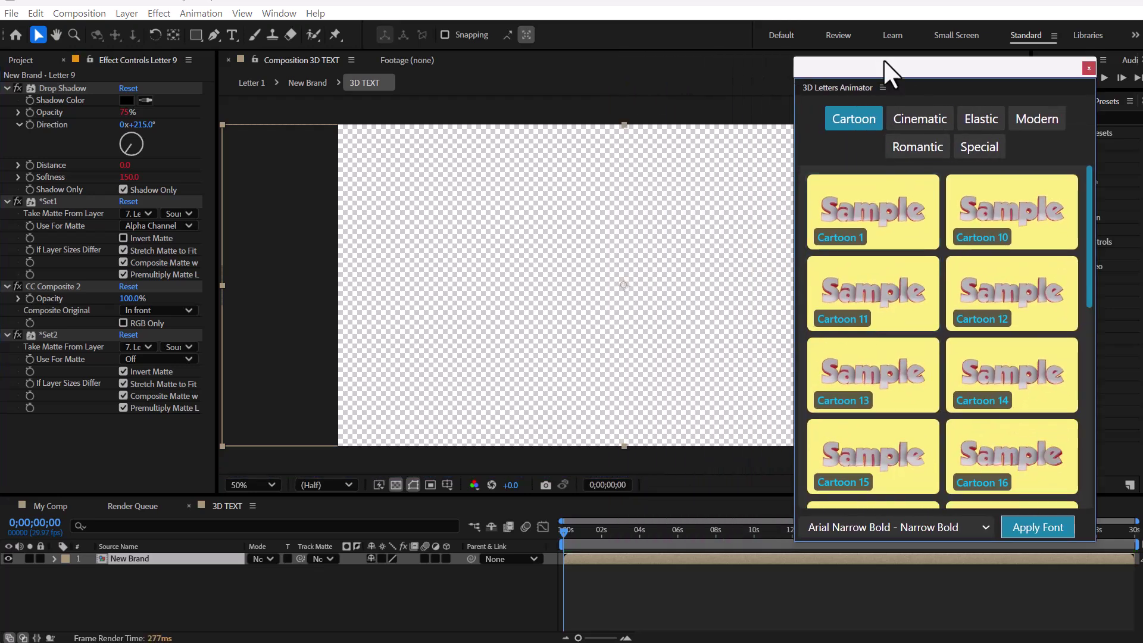
{"action": "left_click_drag", "start_coordinate": [883, 60], "coordinate": [1142, 67]}
Step: Open the New Brand precomposition from the 3D TEXT composition and move to 0;00;06;25
{"action": "left_click", "coordinate": [595, 530]}
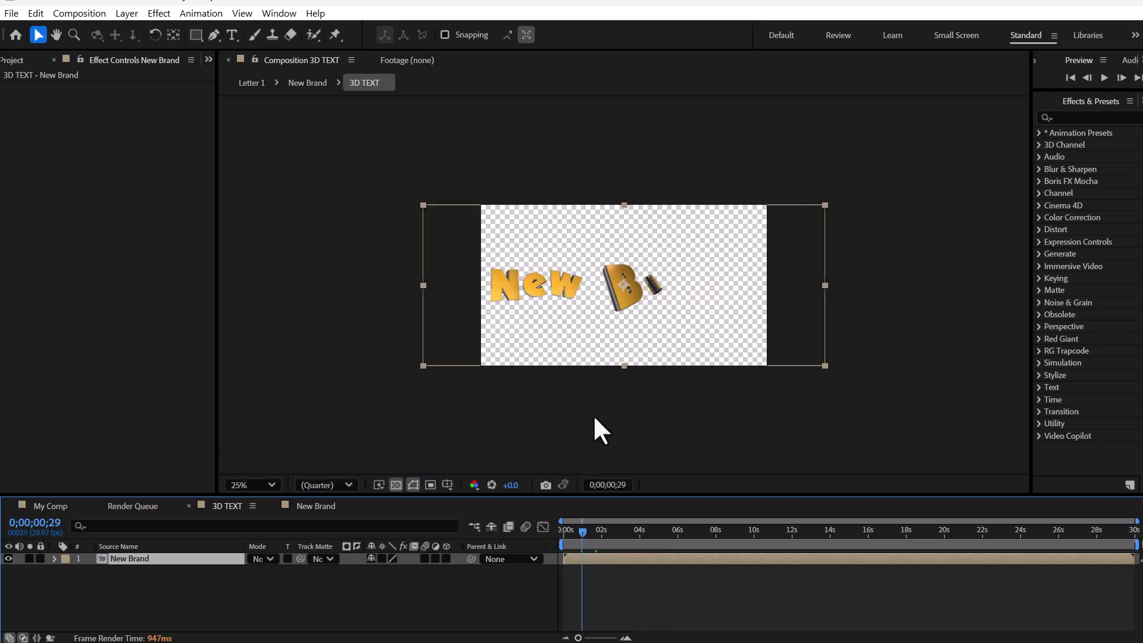
{"action": "double_click", "coordinate": [205, 557]}
{"action": "left_click_drag", "start_coordinate": [691, 529], "coordinate": [760, 529]}
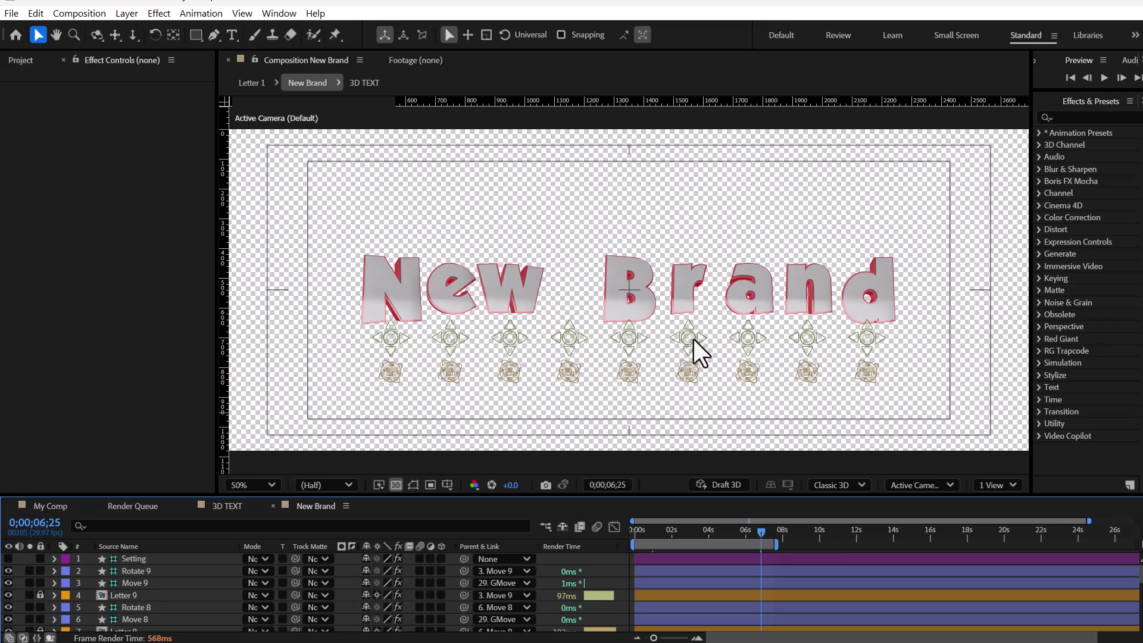
Step: Shift the letters r, a, n and d toward the B with their Move controllers to tighten "Brand"
{"action": "mouse_move", "coordinate": [691, 340]}
{"action": "left_mouse_down"}
{"action": "mouse_move", "coordinate": [683, 367]}
{"action": "mouse_move", "coordinate": [757, 395]}
{"action": "mouse_move", "coordinate": [669, 341]}
{"action": "left_mouse_up"}
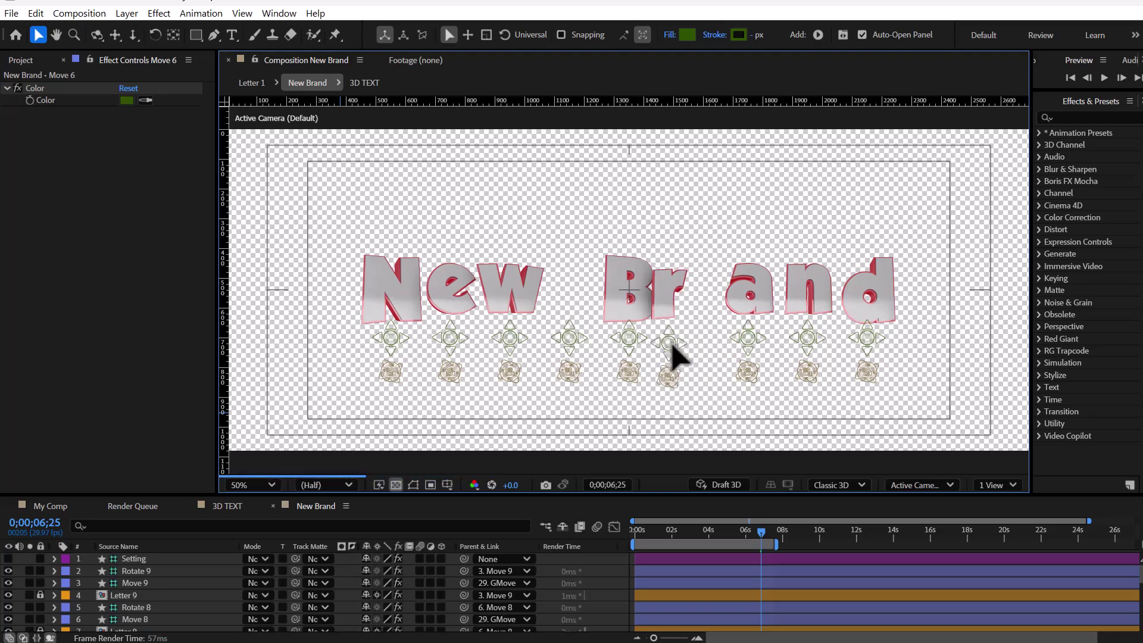
{"action": "left_click_drag", "start_coordinate": [748, 340], "coordinate": [702, 342]}
{"action": "left_click_drag", "start_coordinate": [811, 341], "coordinate": [752, 348]}
{"action": "left_click_drag", "start_coordinate": [867, 338], "coordinate": [794, 337]}
Step: Move the blank space's controller down out of the way and shift the letters of "New" closer together and toward "Brand"
{"action": "left_click_drag", "start_coordinate": [561, 336], "coordinate": [571, 395]}
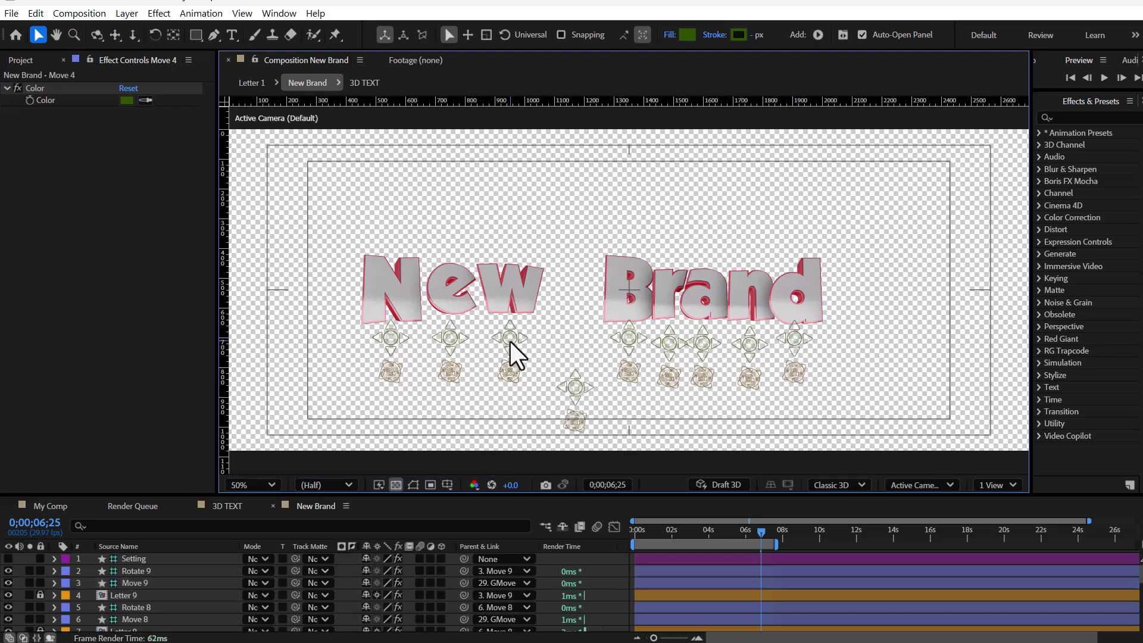
{"action": "left_click_drag", "start_coordinate": [510, 342], "coordinate": [546, 347]}
{"action": "left_click", "coordinate": [396, 485]}
{"action": "left_click_drag", "start_coordinate": [450, 338], "coordinate": [497, 349]}
{"action": "left_click", "coordinate": [395, 485]}
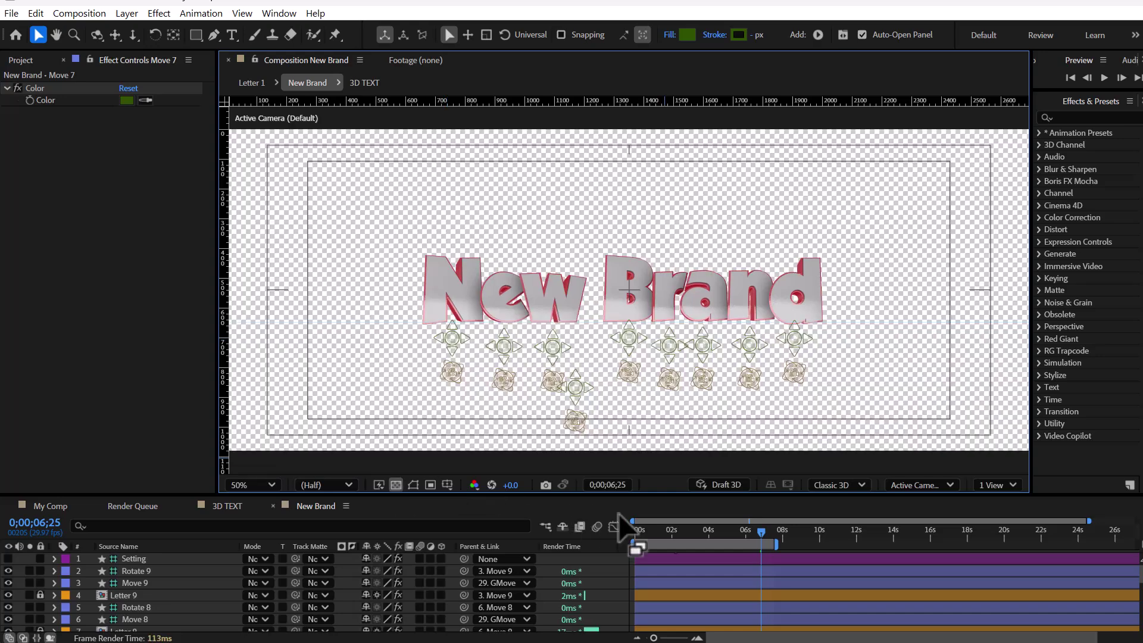
Step: Turn individual letters of the title, including B, d and e, with their Rotate controllers
{"action": "left_click_drag", "start_coordinate": [705, 383], "coordinate": [608, 381]}
{"action": "left_click_drag", "start_coordinate": [811, 376], "coordinate": [820, 369]}
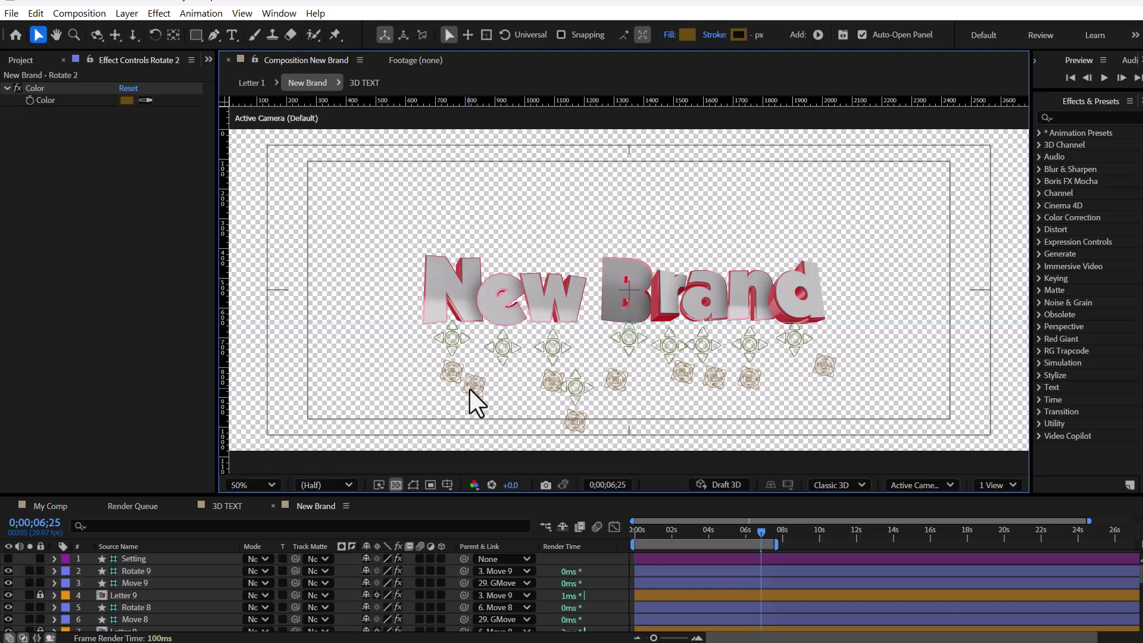
{"action": "left_click_drag", "start_coordinate": [470, 390], "coordinate": [493, 390]}
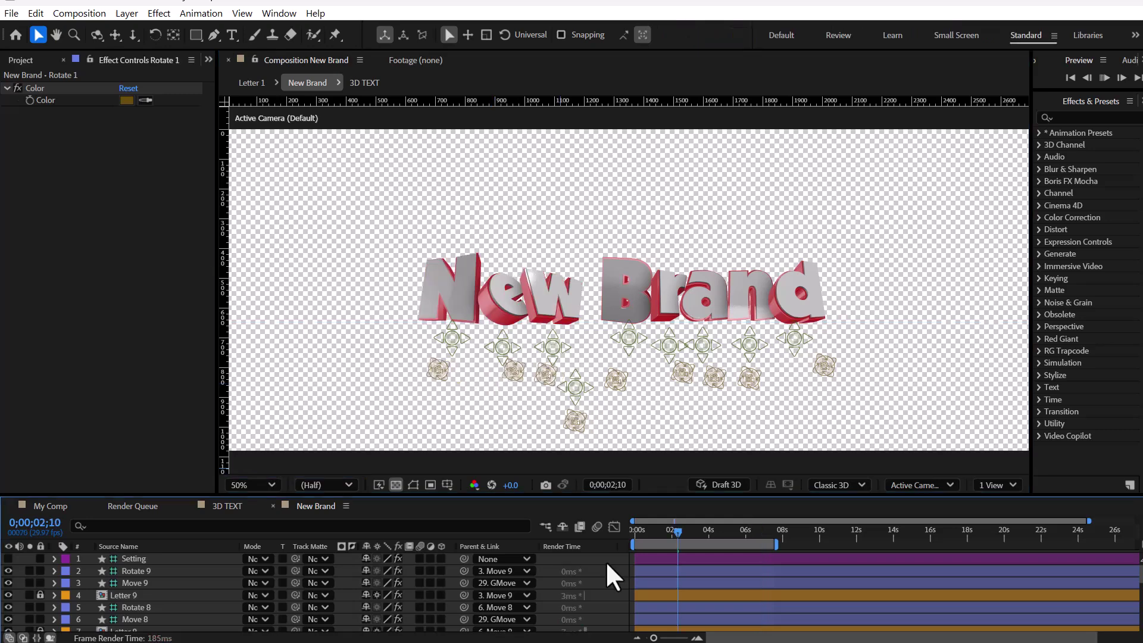
Step: Play back the letter animation in the New Brand composition
{"action": "key", "text": "space"}
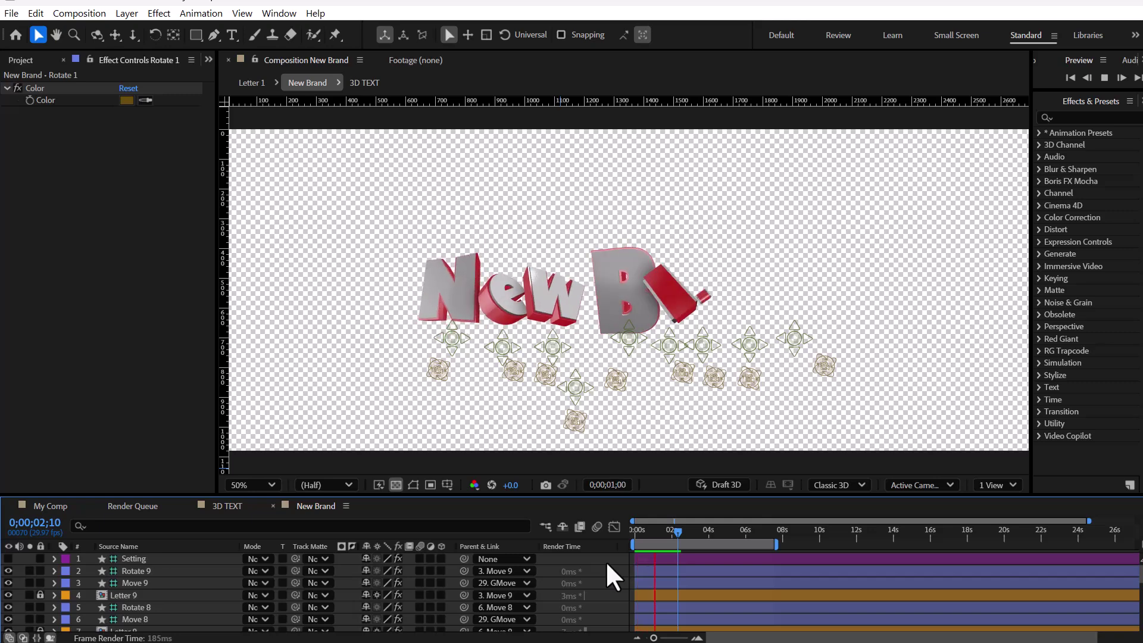
{"action": "key", "text": "space"}
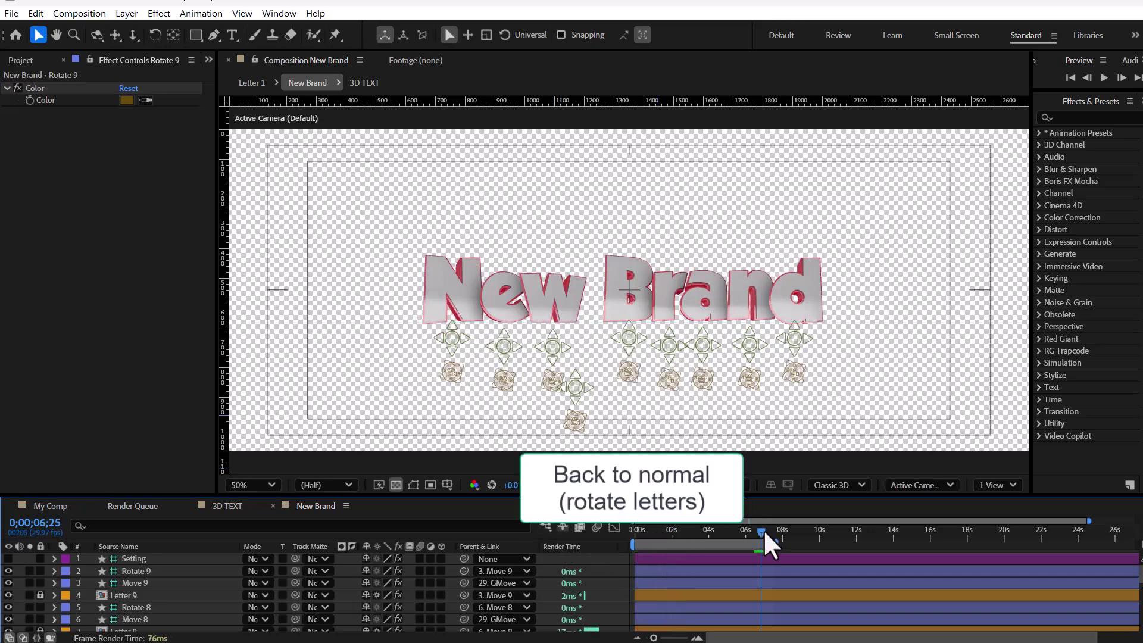
{"action": "key", "text": "space"}
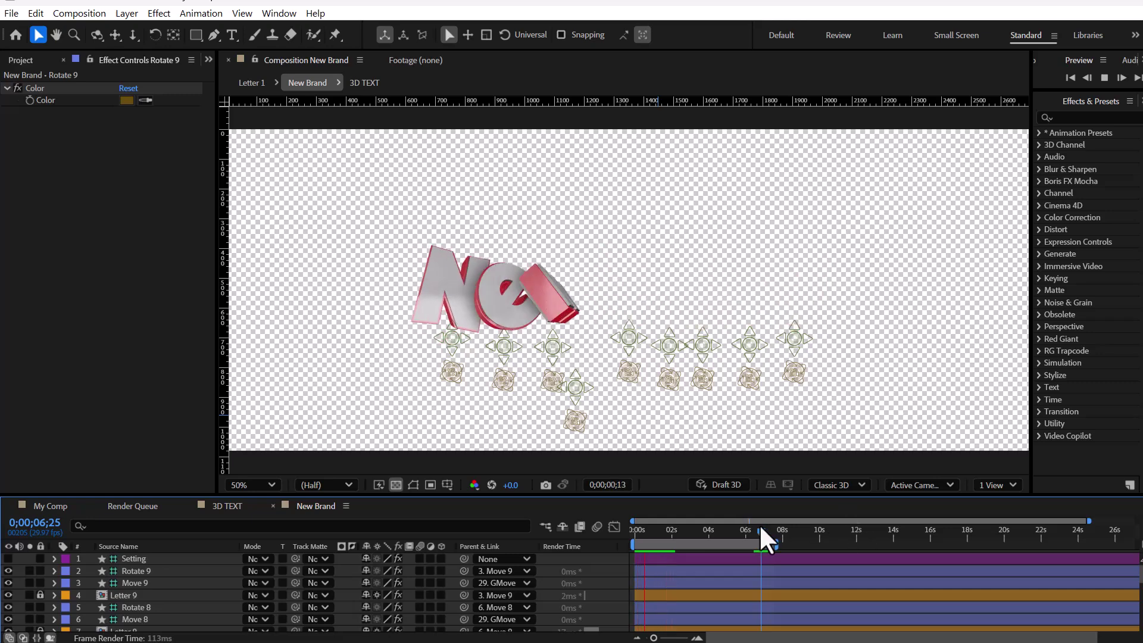
Step: Stop playback and return to the parent 3D TEXT composition through the composition flow
{"action": "left_click", "coordinate": [759, 527]}
{"action": "key", "text": "Tab"}
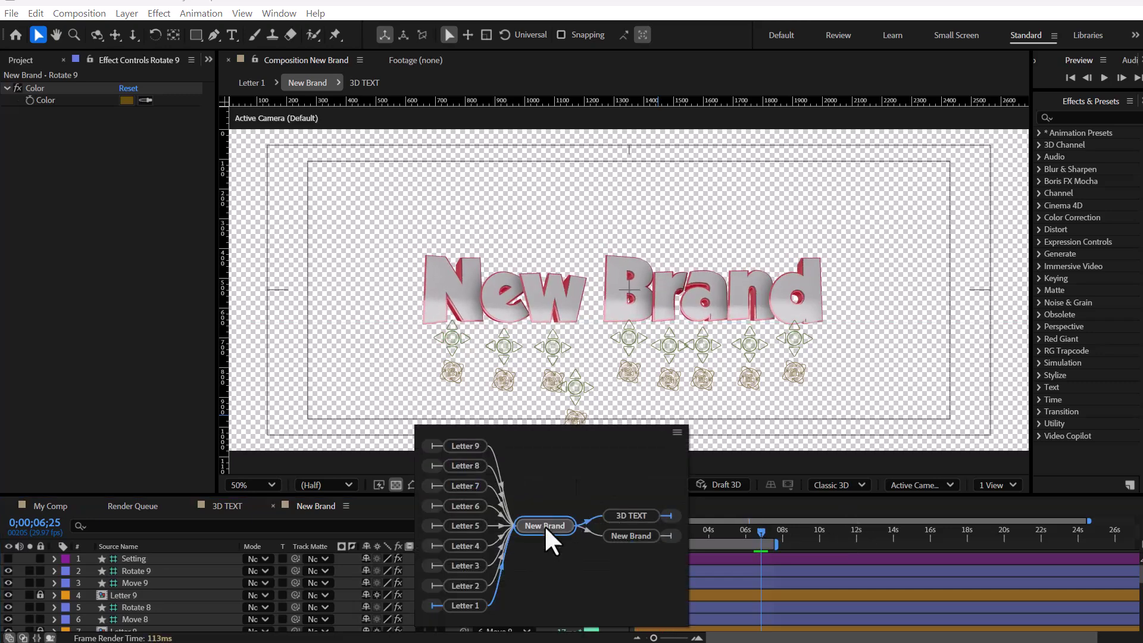
{"action": "left_click", "coordinate": [637, 516]}
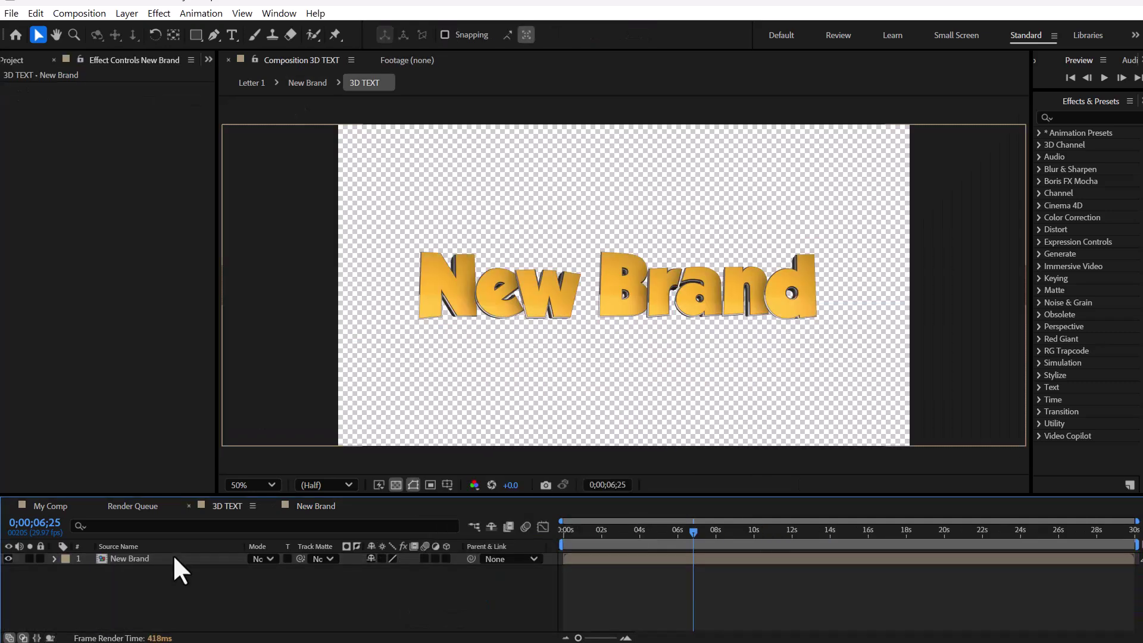
Step: Expand the New Brand layer's Essential Properties and enlarge the timeline area to show them
{"action": "left_click", "coordinate": [55, 558]}
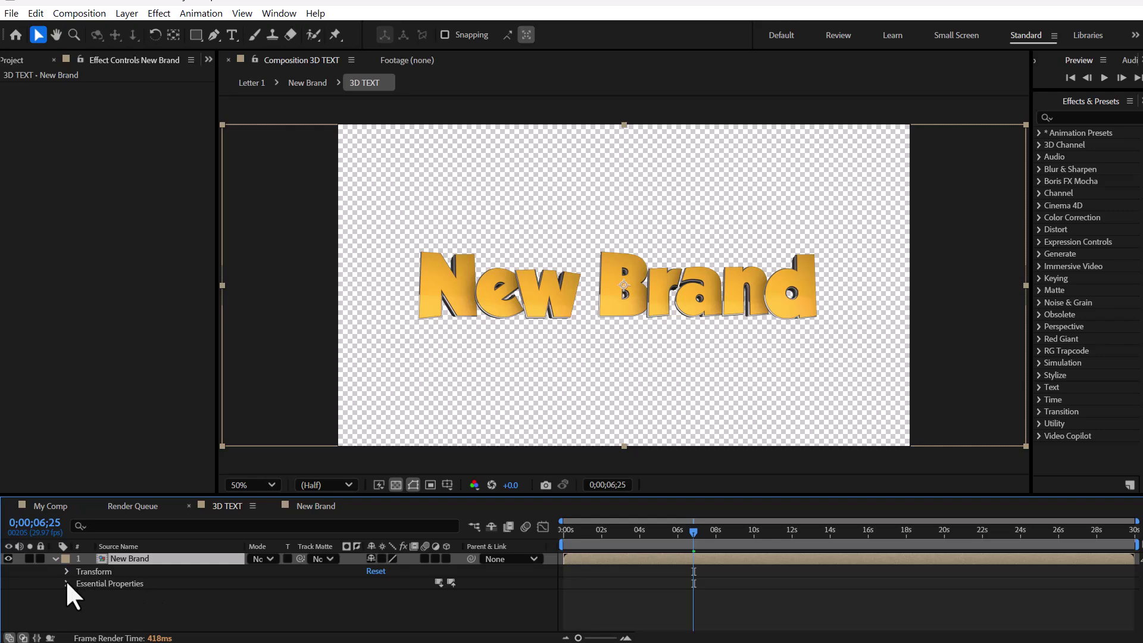
{"action": "left_click", "coordinate": [66, 582]}
{"action": "scroll", "coordinate": [369, 598], "scroll_direction": "down", "scroll_amount": 3}
{"action": "left_click_drag", "start_coordinate": [548, 494], "coordinate": [548, 402]}
{"action": "scroll", "coordinate": [186, 515], "scroll_direction": "up", "scroll_amount": 3}
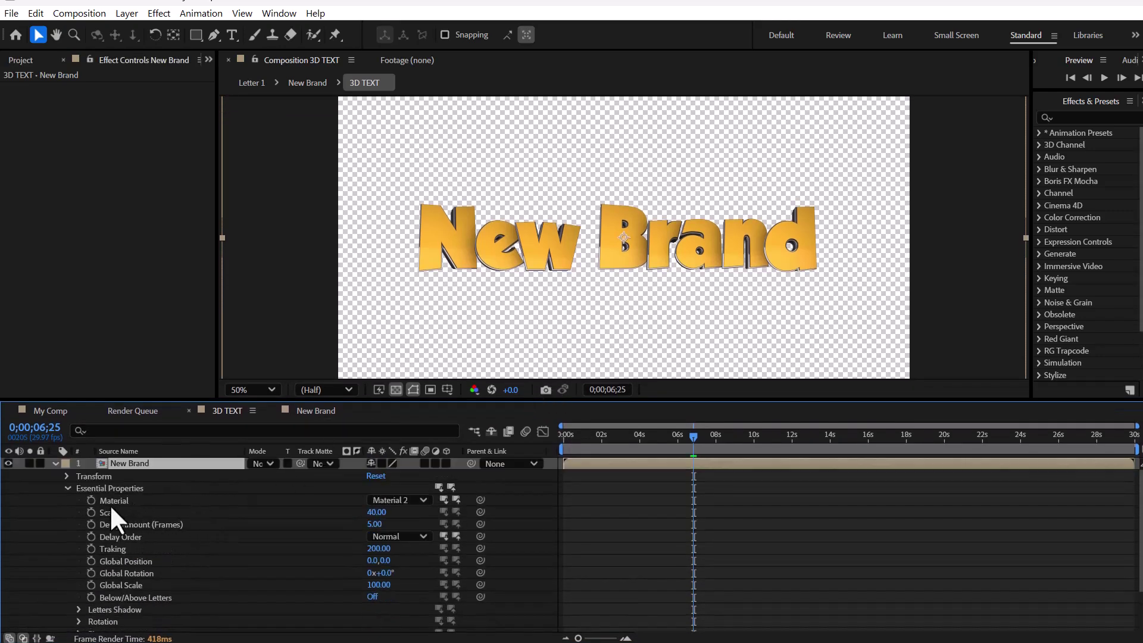
Step: Try Material 1, Material 3 and Material 4 on the New Brand title, and switch back to Material 2
{"action": "left_click", "coordinate": [397, 500]}
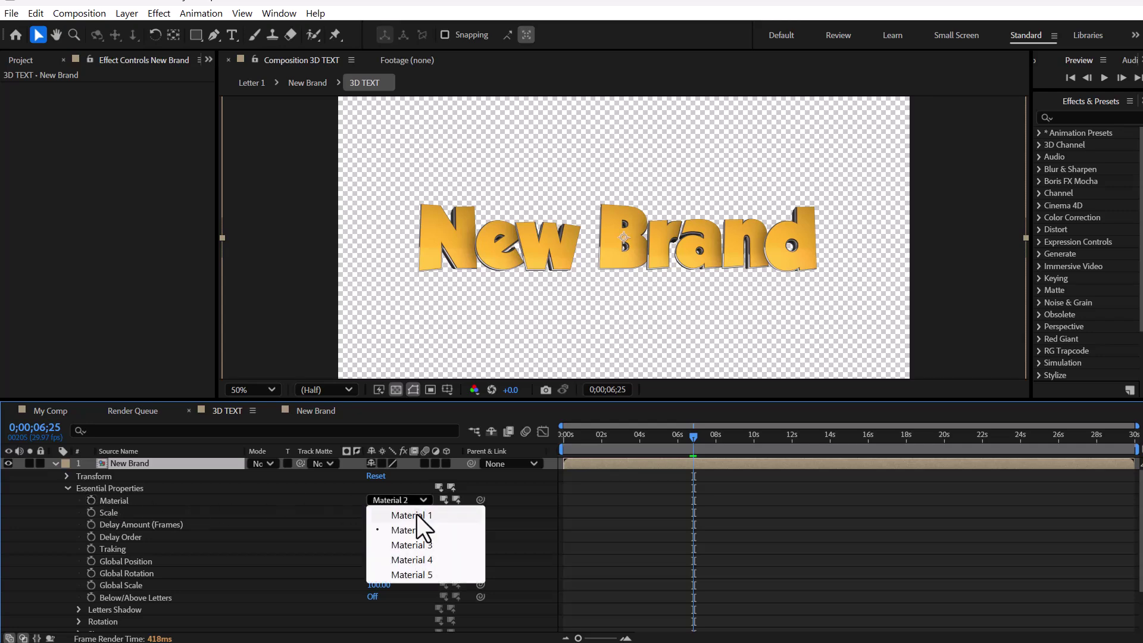
{"action": "left_click", "coordinate": [416, 513]}
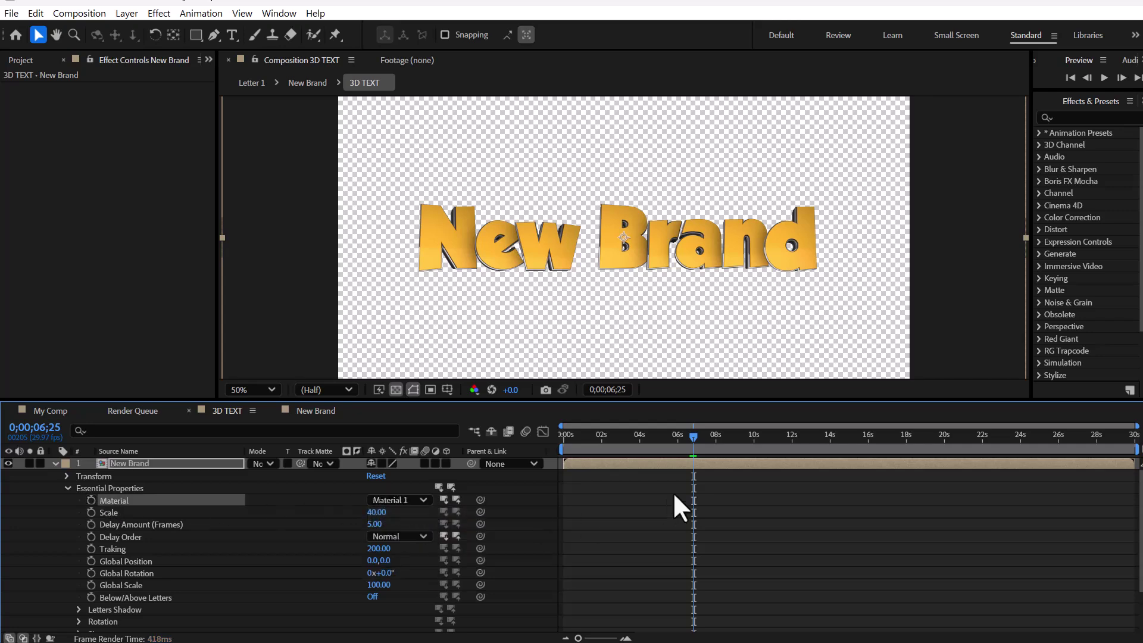
{"action": "left_click", "coordinate": [393, 500]}
{"action": "left_click", "coordinate": [416, 544]}
{"action": "left_click", "coordinate": [415, 501]}
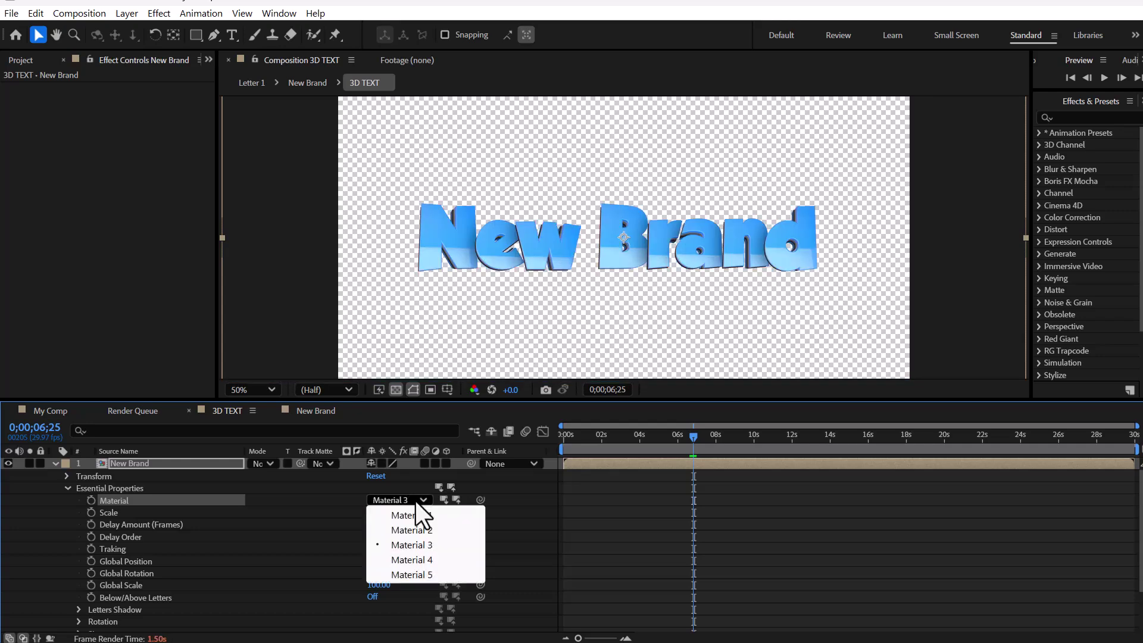
{"action": "left_click", "coordinate": [422, 563]}
{"action": "left_click_drag", "start_coordinate": [609, 435], "coordinate": [584, 440]}
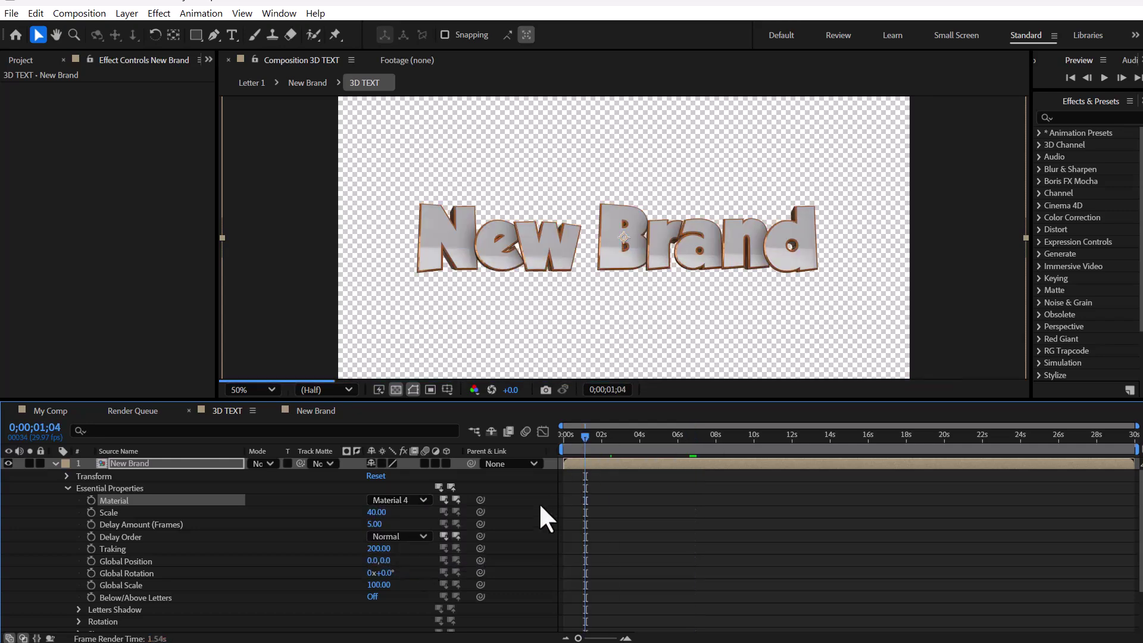
{"action": "left_click", "coordinate": [407, 501]}
{"action": "left_click", "coordinate": [422, 527]}
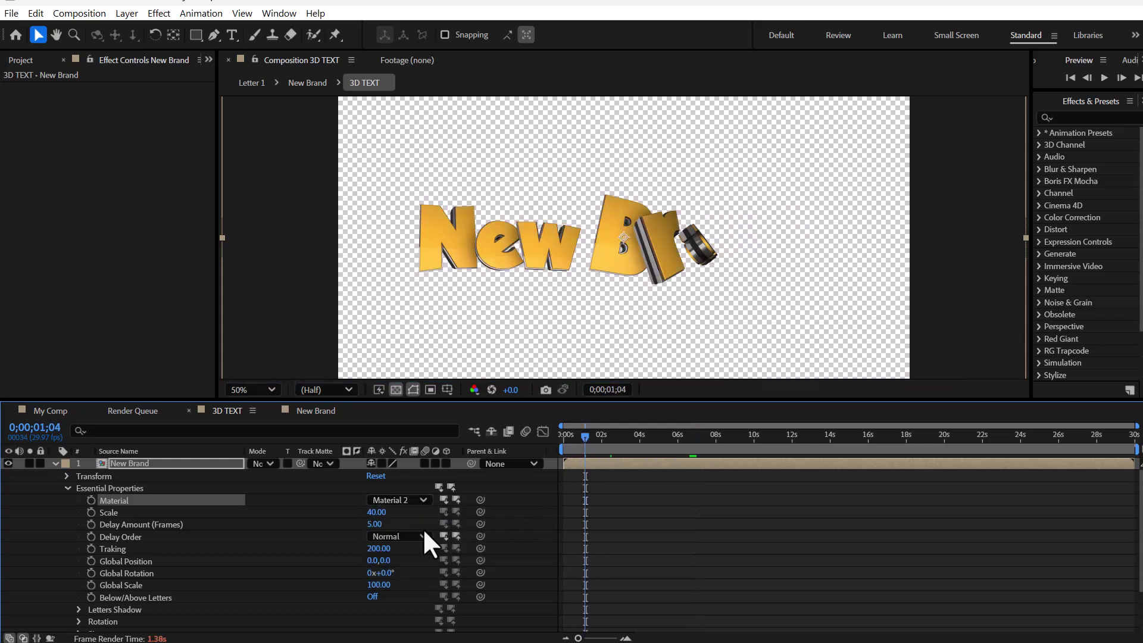
Step: Try the Right to Left delay order on the New Brand title and check the letters at 0;00;02;00
{"action": "mouse_move", "coordinate": [384, 512]}
{"action": "left_mouse_down"}
{"action": "mouse_move", "coordinate": [396, 512]}
{"action": "mouse_move", "coordinate": [378, 512]}
{"action": "left_mouse_up"}
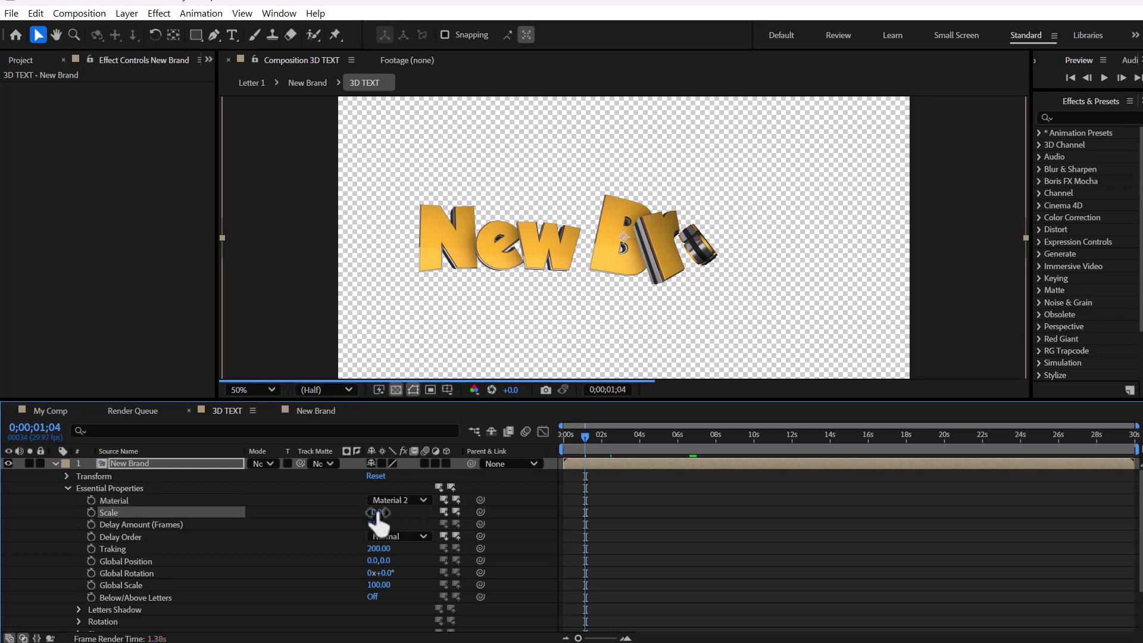
{"action": "left_click", "coordinate": [379, 512]}
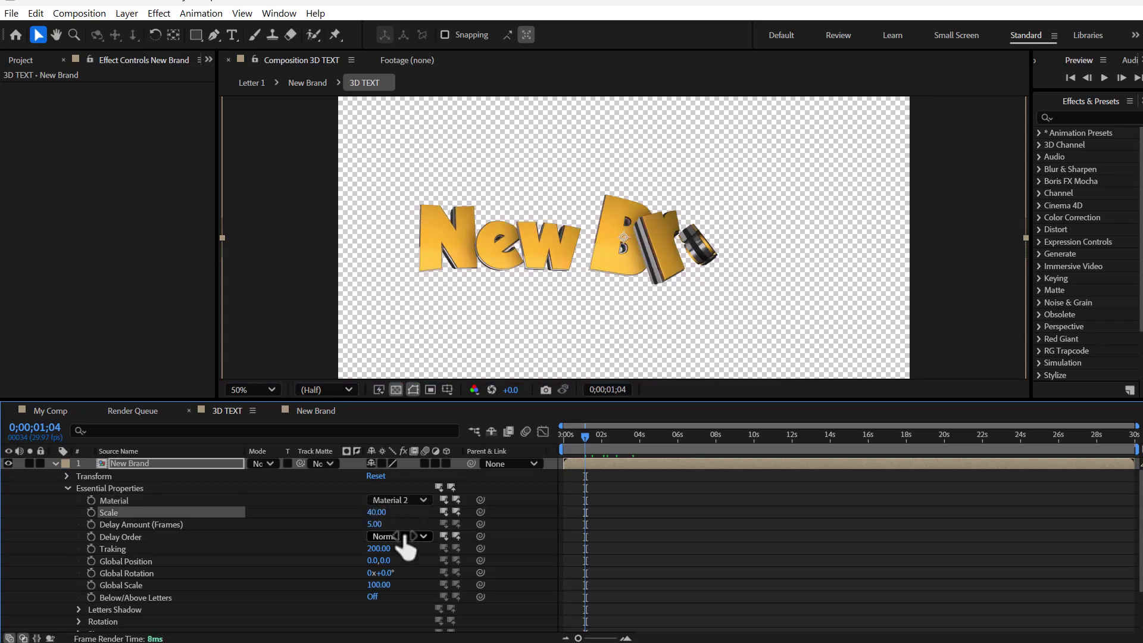
{"action": "left_click", "coordinate": [392, 537]}
{"action": "left_click", "coordinate": [431, 567]}
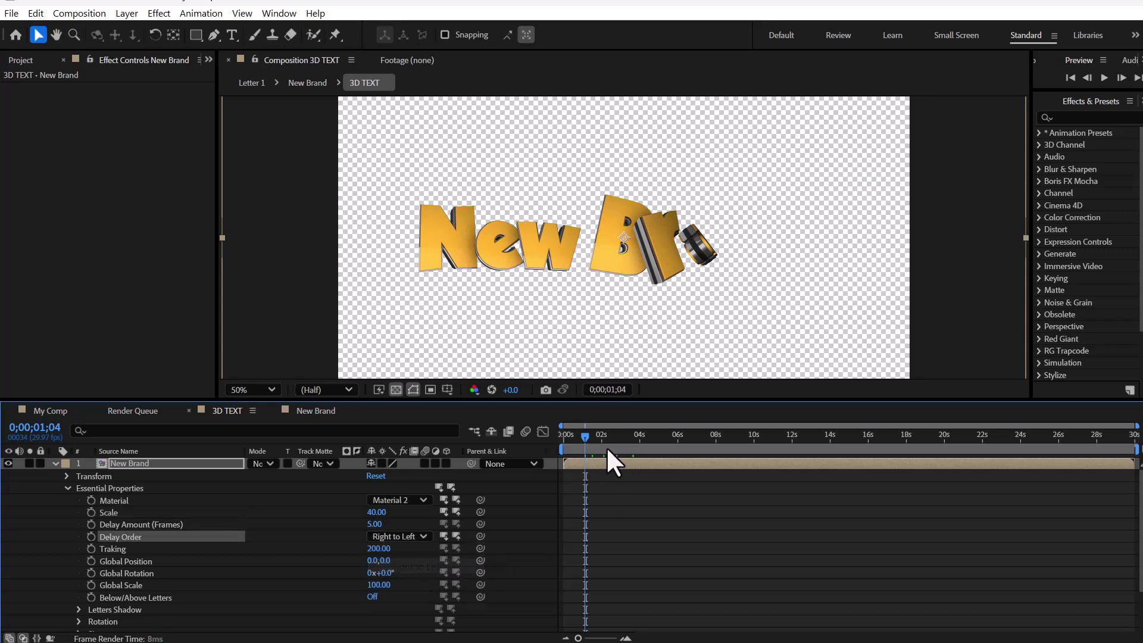
{"action": "left_click_drag", "start_coordinate": [591, 435], "coordinate": [601, 435]}
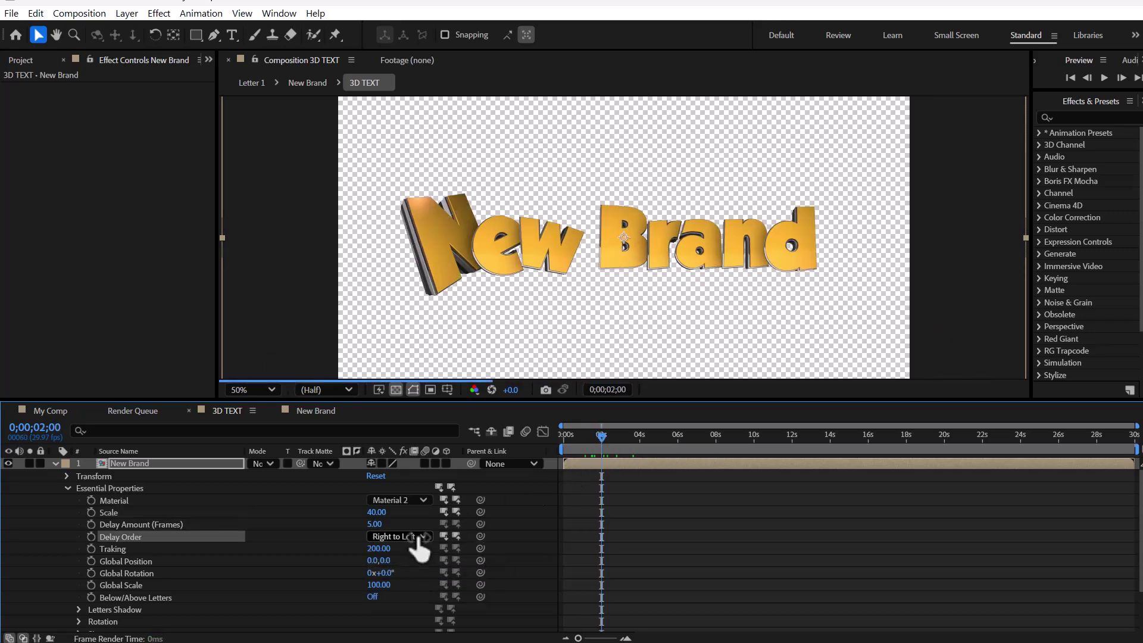
Step: Try the From Center delay order and preview the letter animation from near the start of the composition
{"action": "left_click", "coordinate": [417, 537]}
{"action": "left_click", "coordinate": [427, 577]}
{"action": "left_click", "coordinate": [572, 433]}
{"action": "key", "text": "space"}
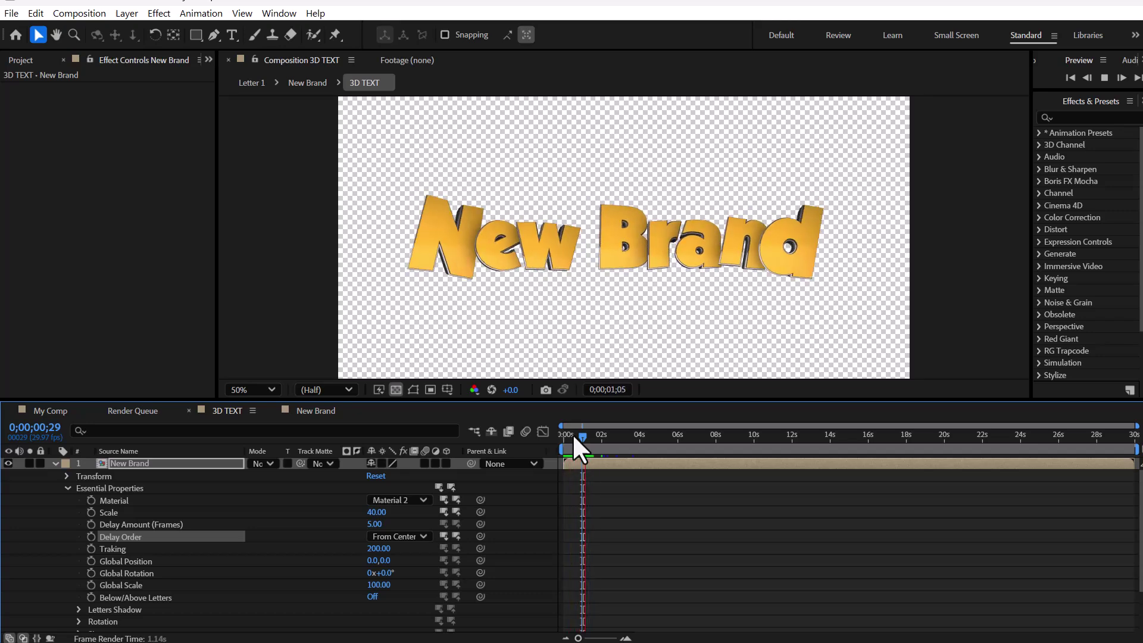
{"action": "key", "text": "space"}
Step: Set the Delay Order back to Normal and play the animation
{"action": "left_click", "coordinate": [417, 536]}
{"action": "left_click", "coordinate": [419, 552]}
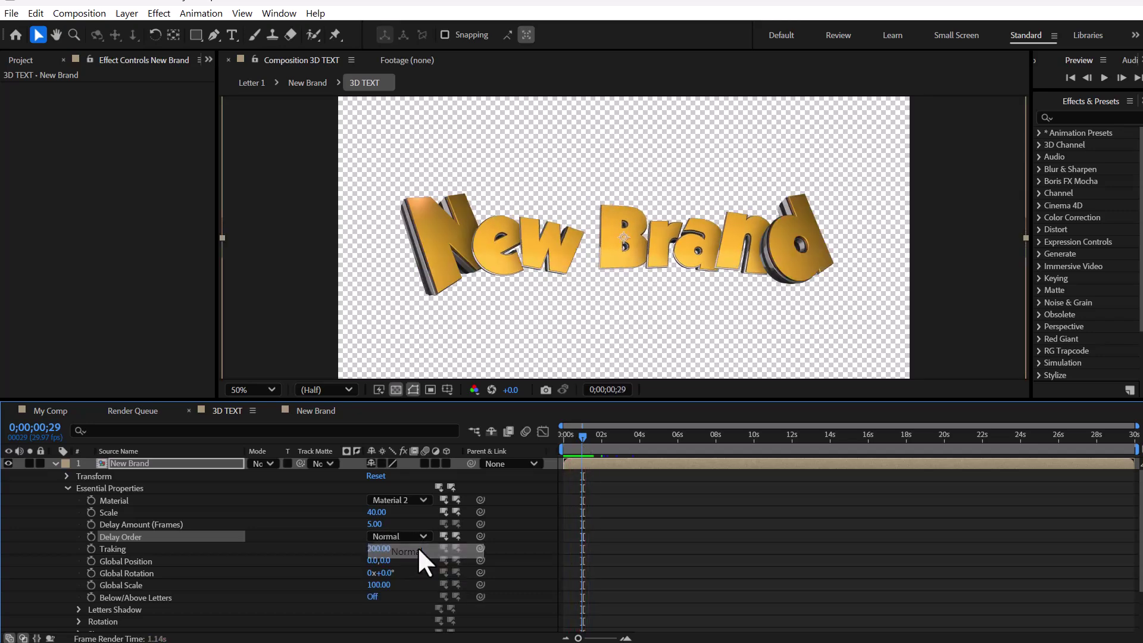
{"action": "key", "text": "space"}
Step: Try a wider letter spacing with the Traking property and set it back to 200
{"action": "left_click_drag", "start_coordinate": [375, 550], "coordinate": [375, 550]}
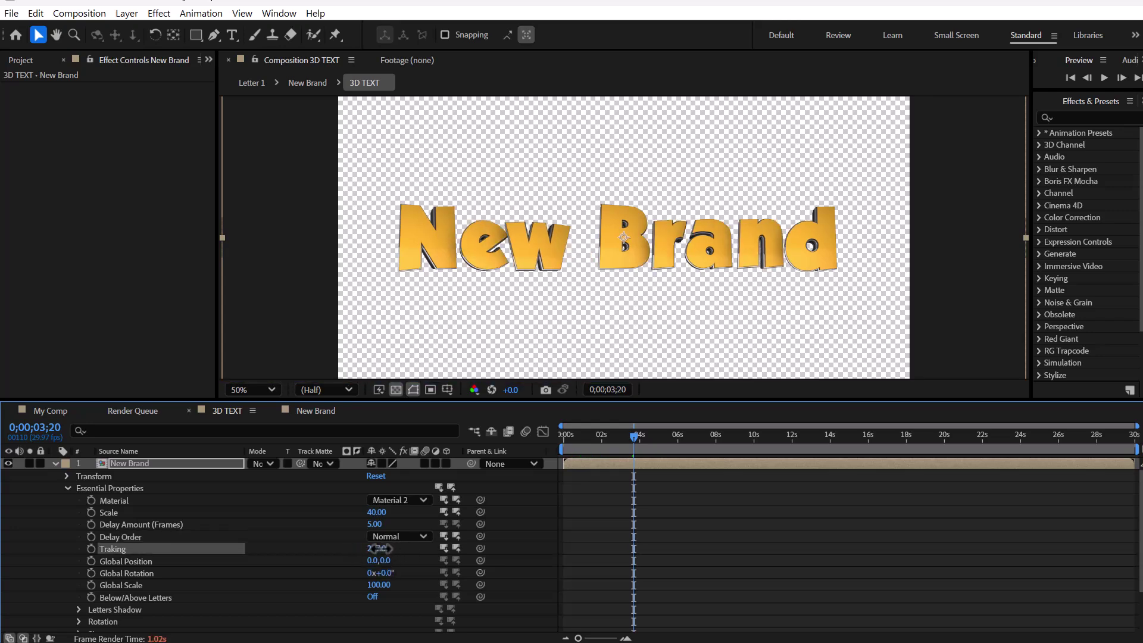
{"action": "left_click_drag", "start_coordinate": [377, 549], "coordinate": [382, 549]}
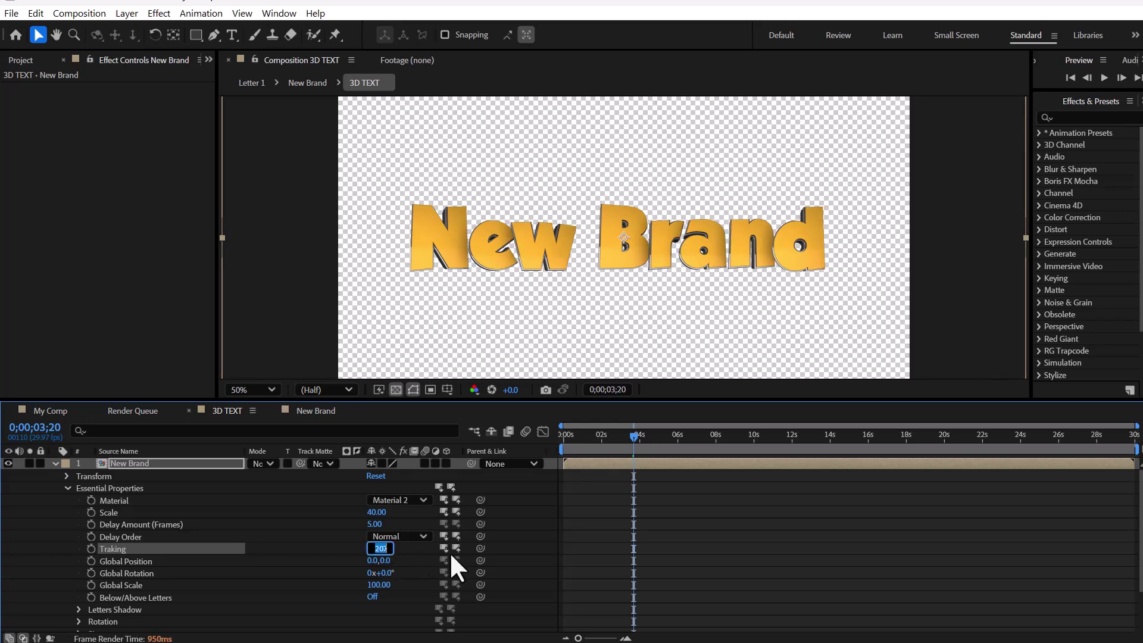
{"action": "type", "text": "200"}
{"action": "key", "text": "Return"}
Step: Try enlarging the title with Global Scale and undo the change
{"action": "scroll", "coordinate": [202, 557], "scroll_direction": "down", "scroll_amount": 2}
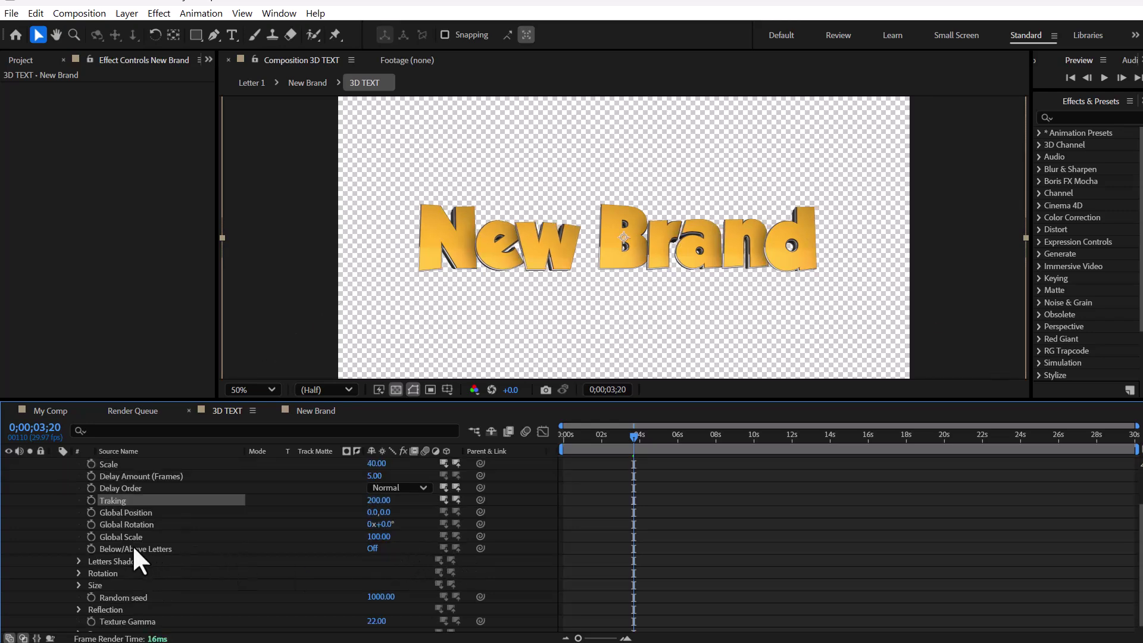
{"action": "left_click_drag", "start_coordinate": [374, 536], "coordinate": [382, 542]}
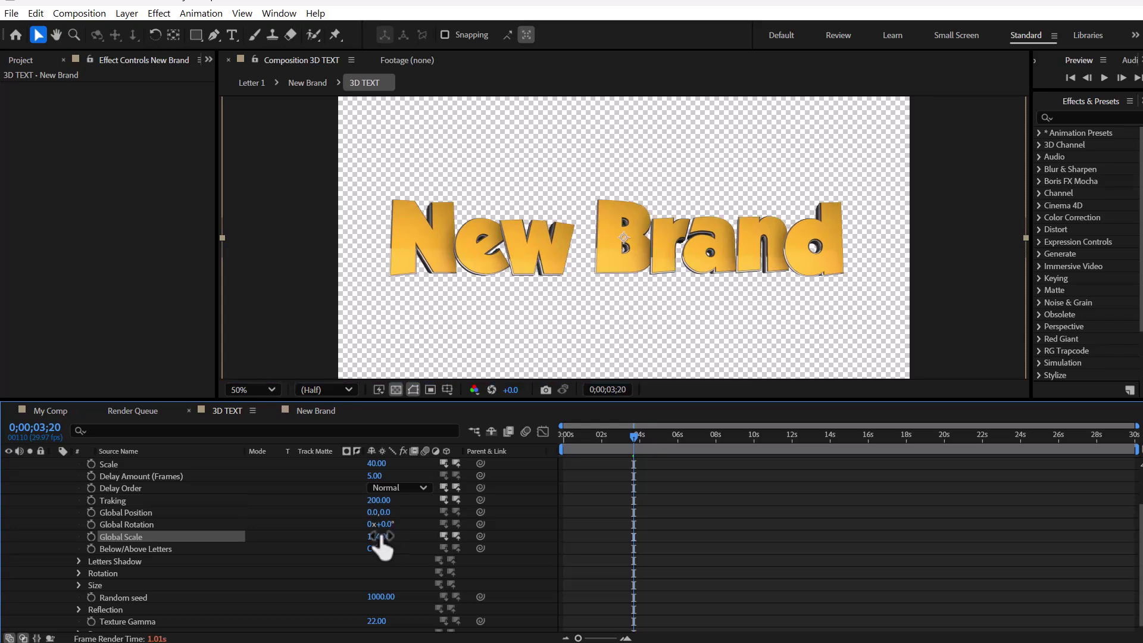
{"action": "key", "text": "ctrl+z"}
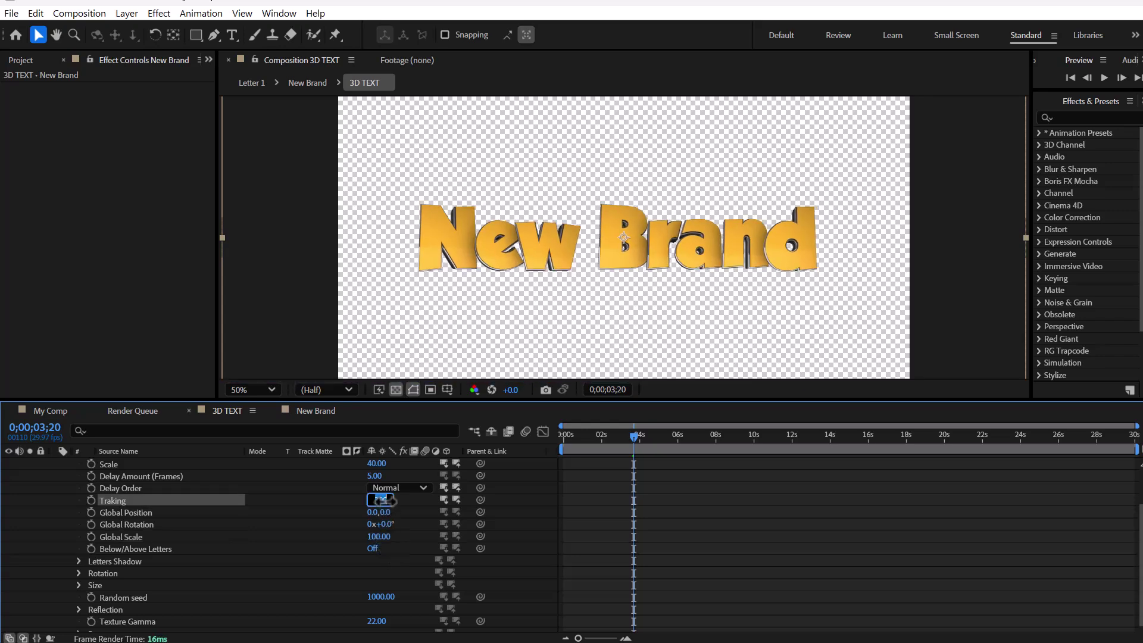
Step: Set the title's Traking to 180 and try the Below/Above Letters option
{"action": "left_click_drag", "start_coordinate": [384, 500], "coordinate": [395, 500]}
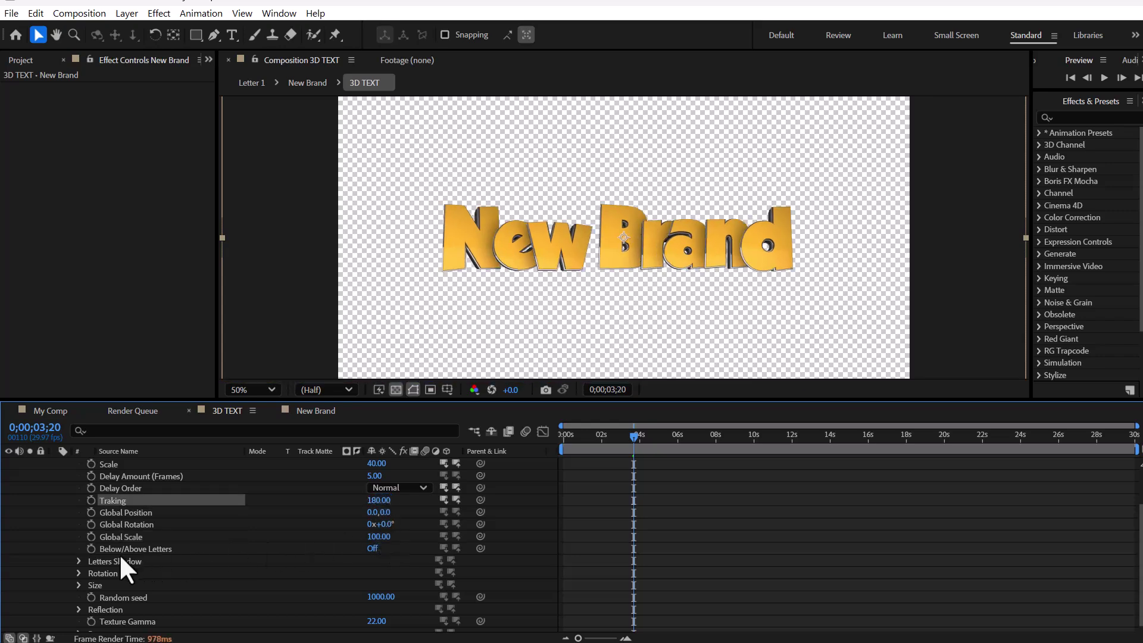
{"action": "left_click", "coordinate": [371, 548]}
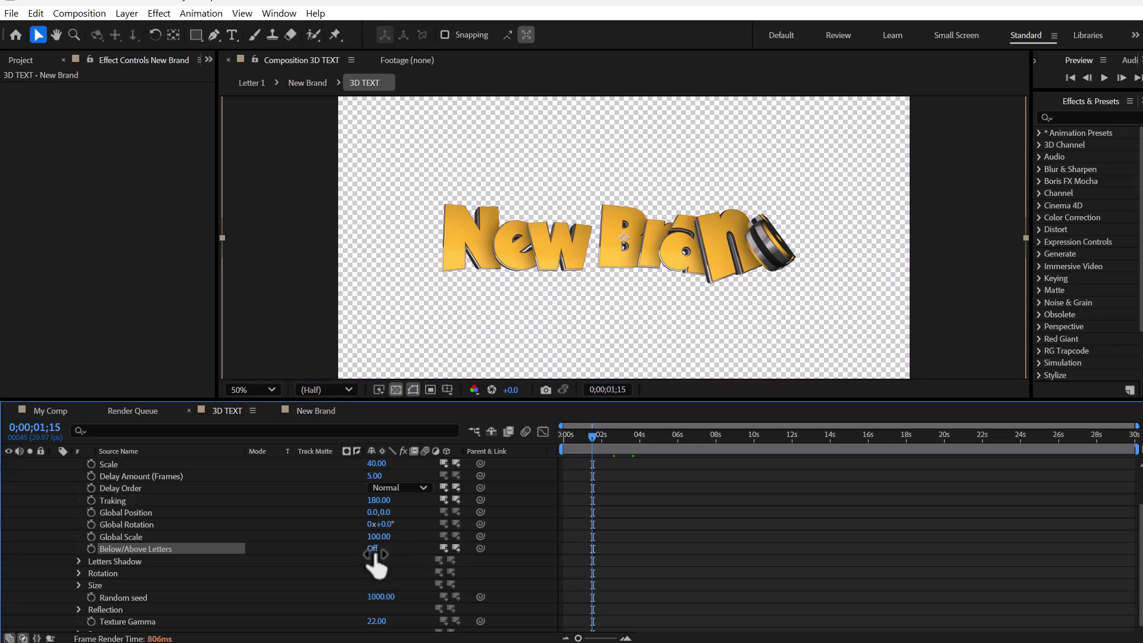
Step: Expand the title's Reflection properties and try a lower Reflectivity
{"action": "left_click", "coordinate": [105, 609]}
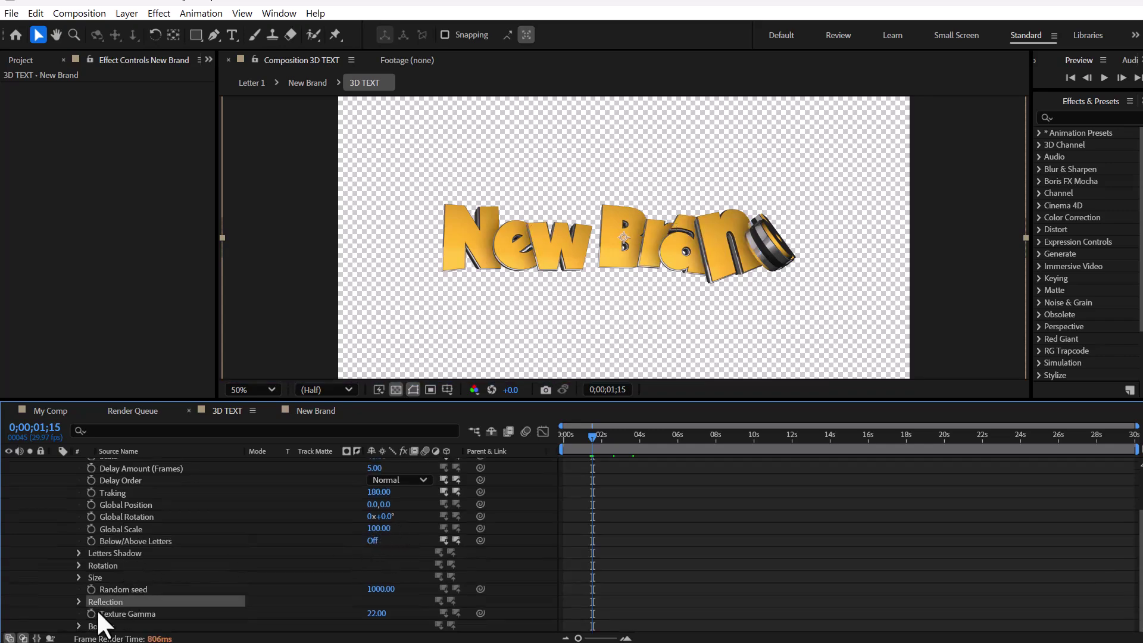
{"action": "left_click_drag", "start_coordinate": [387, 615], "coordinate": [375, 616]}
{"action": "double_click", "coordinate": [227, 603]}
{"action": "scroll", "coordinate": [266, 592], "scroll_direction": "down", "scroll_amount": 2}
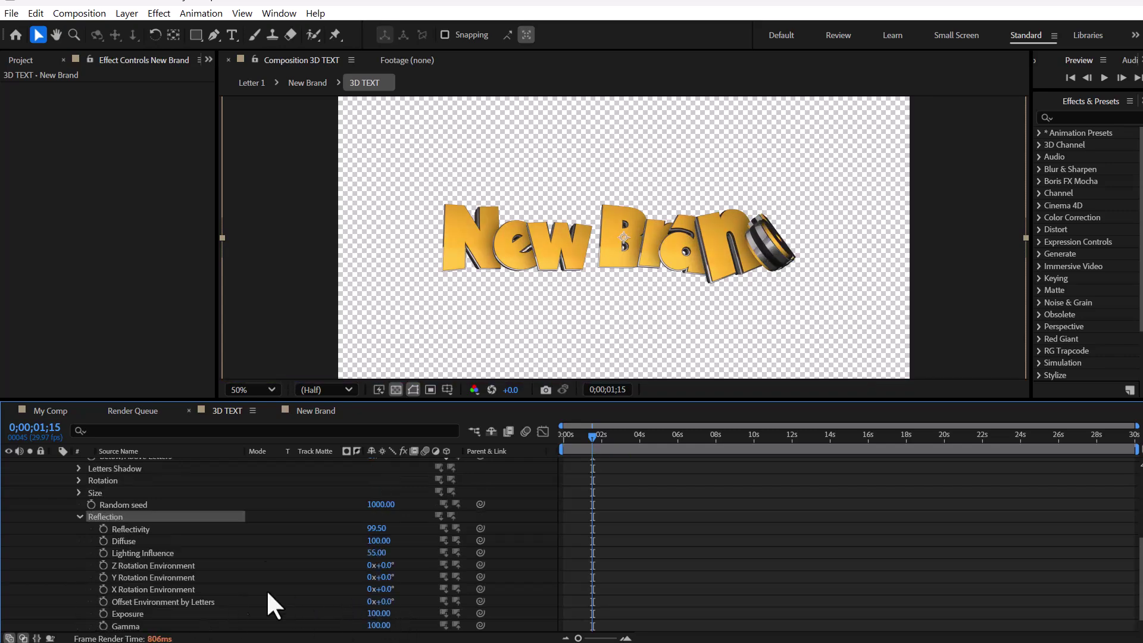
{"action": "key", "text": "period"}
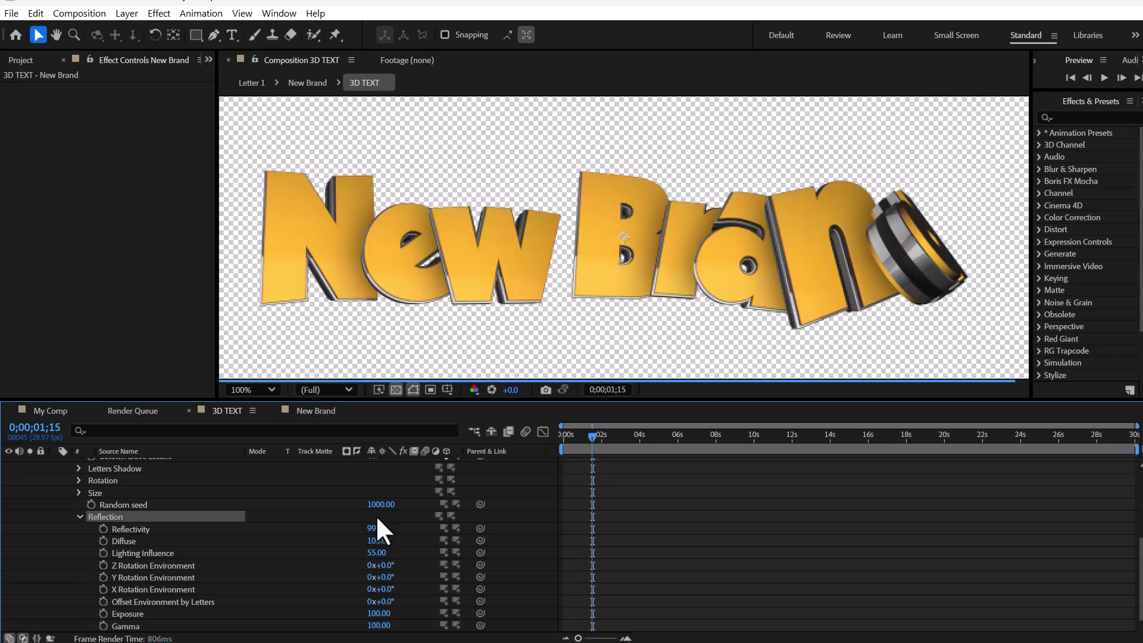
{"action": "left_click_drag", "start_coordinate": [376, 528], "coordinate": [330, 533]}
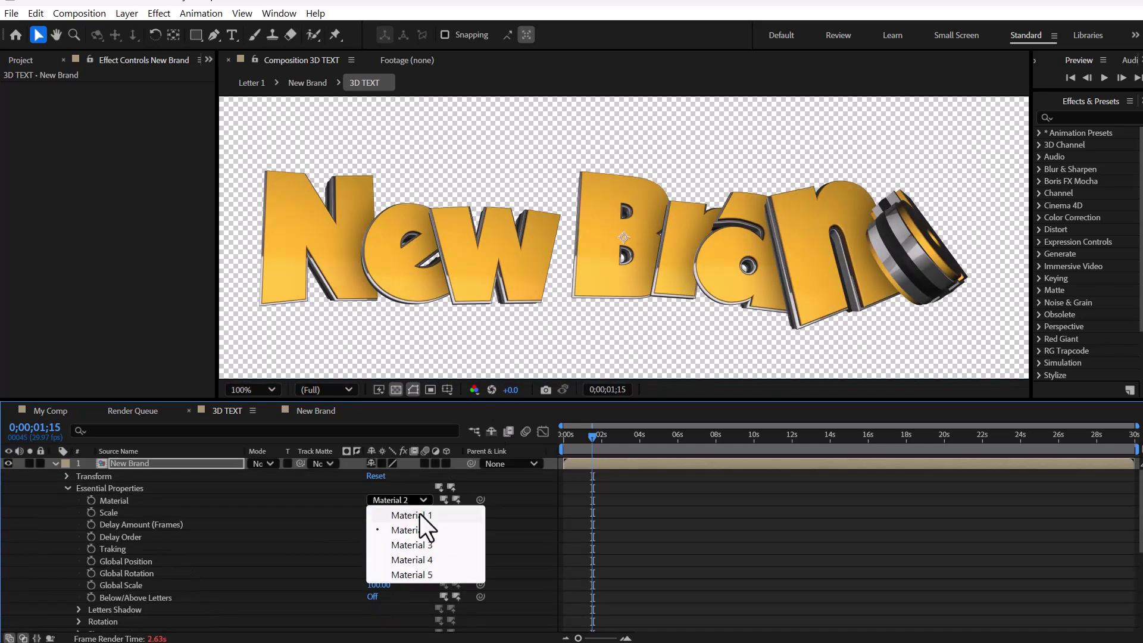
Step: Switch the title to Material 1, try rotating its reflection environment and undo the rotation
{"action": "left_click", "coordinate": [420, 513]}
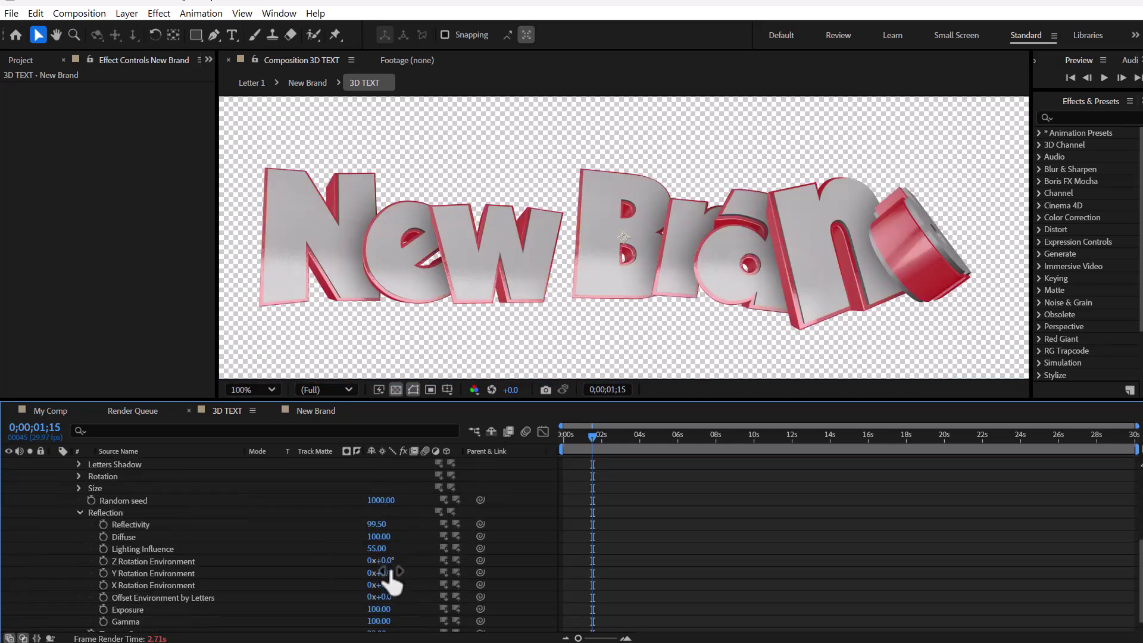
{"action": "left_click_drag", "start_coordinate": [391, 582], "coordinate": [393, 586]}
{"action": "key", "text": "ctrl+z"}
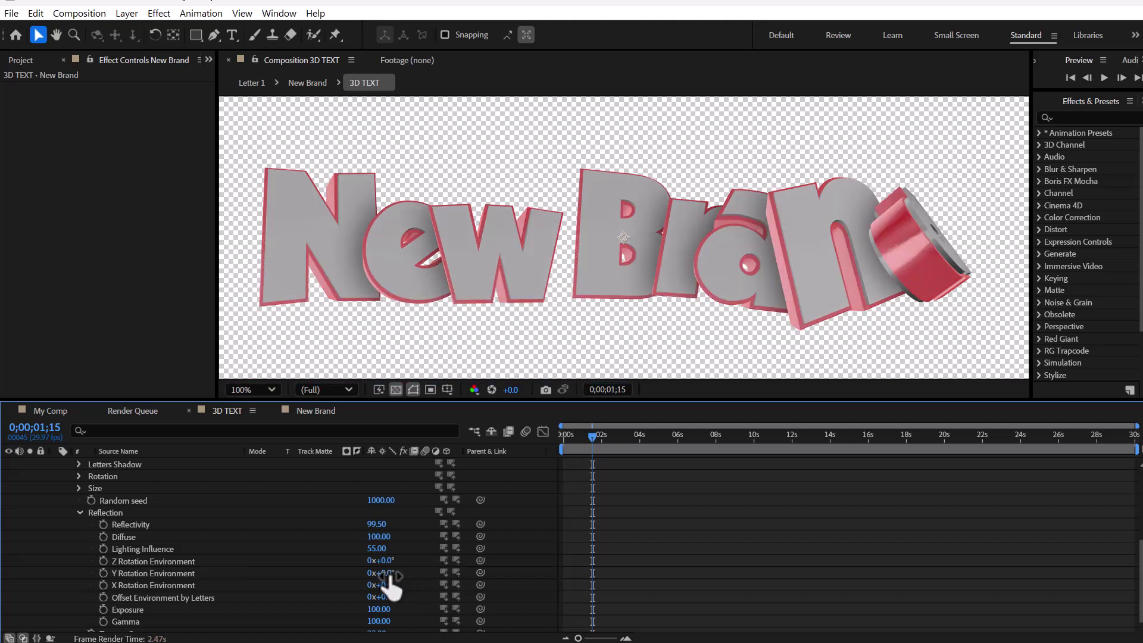
Step: Set Z Rotation Environment to 37°, X Rotation Environment to 188° and Offset Environment by Letters to 68°
{"action": "left_click_drag", "start_coordinate": [392, 562], "coordinate": [392, 586]}
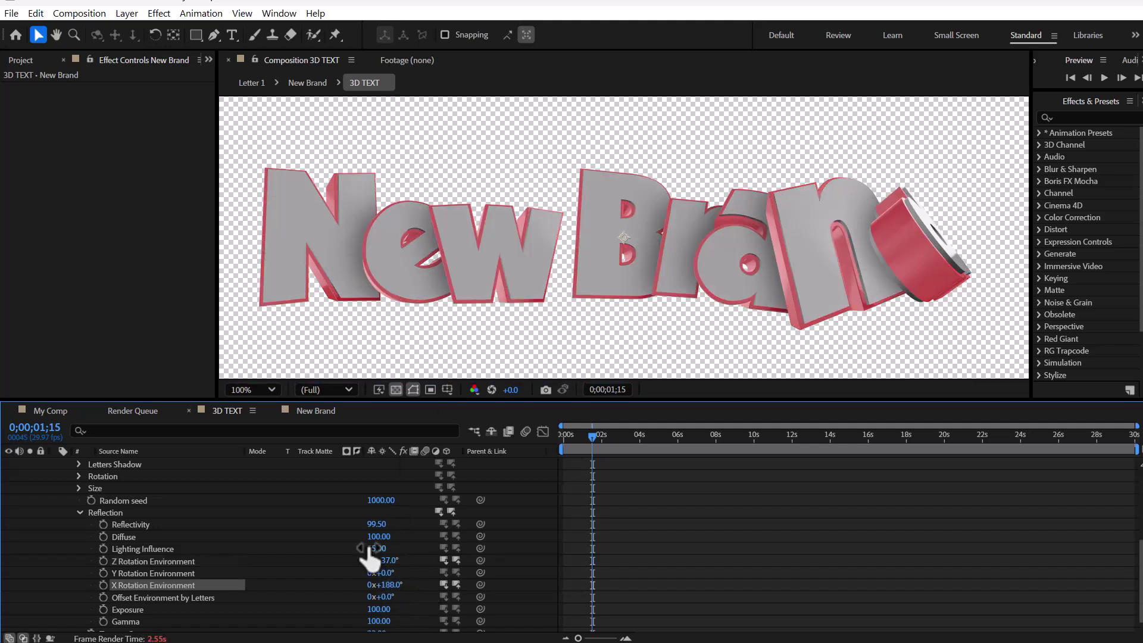
{"action": "mouse_move", "coordinate": [379, 596]}
{"action": "left_mouse_down"}
{"action": "mouse_move", "coordinate": [425, 596]}
{"action": "mouse_move", "coordinate": [396, 604]}
{"action": "left_mouse_up"}
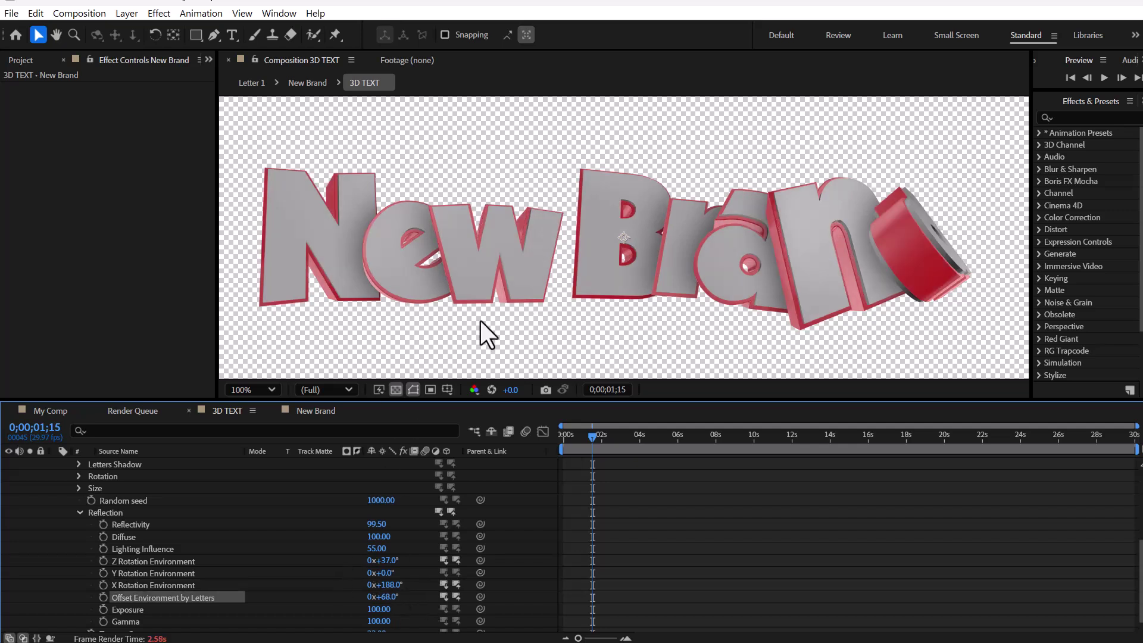
Step: Switch the title to the material with white faces and copper sides, with X Rotation Environment at 80° and Offset Environment by Letters at 0°
{"action": "scroll", "coordinate": [255, 569], "scroll_direction": "up", "scroll_amount": 5}
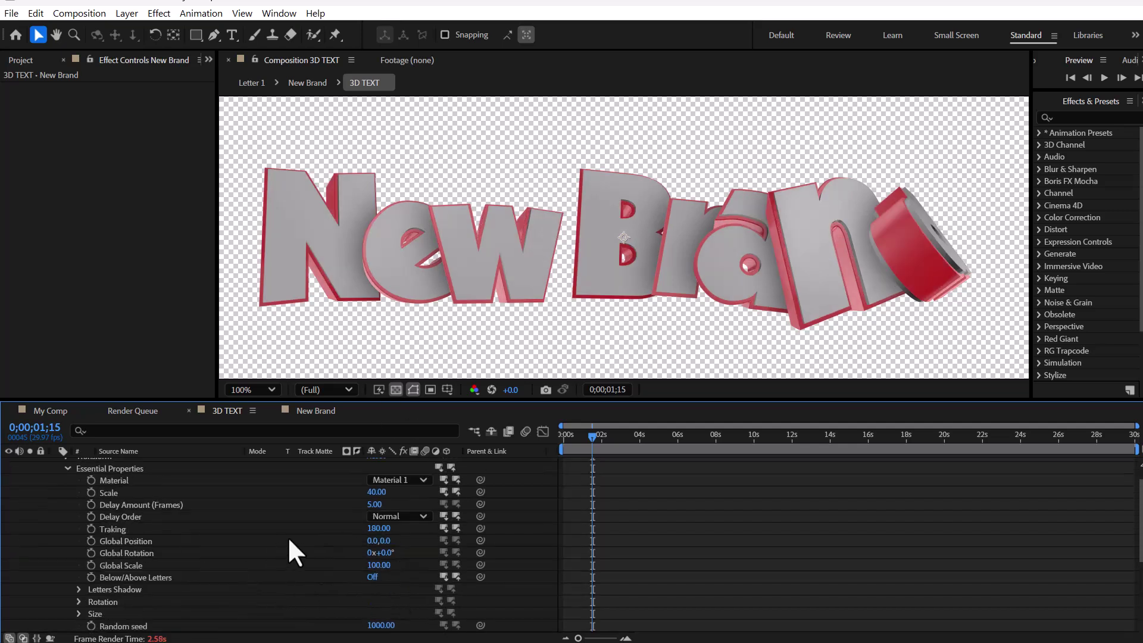
{"action": "left_click", "coordinate": [405, 479]}
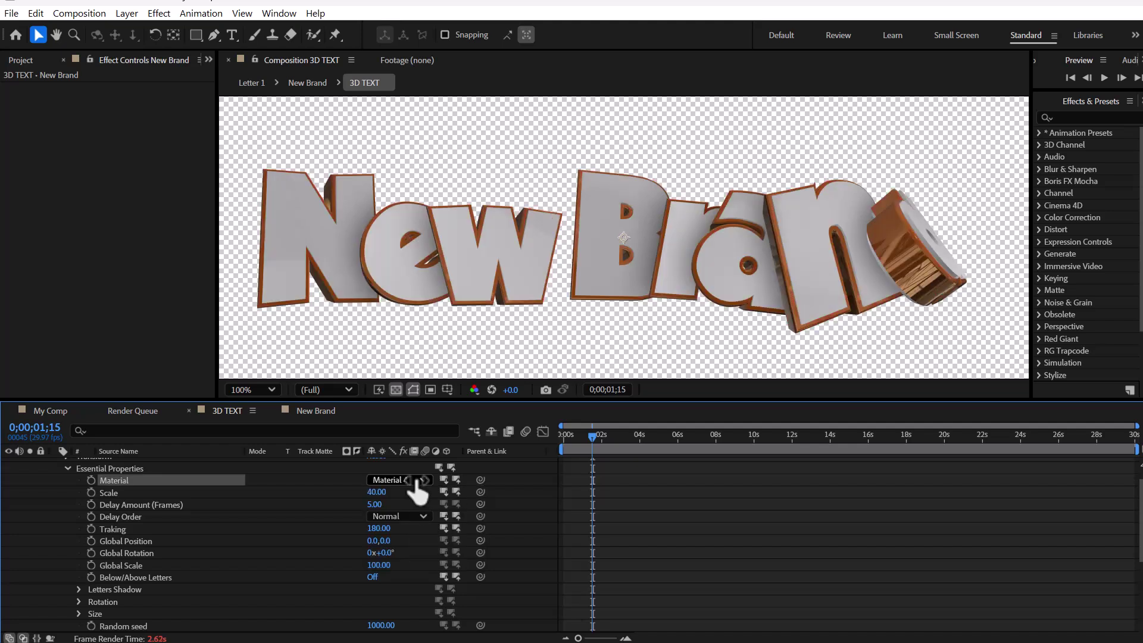
{"action": "scroll", "coordinate": [345, 559], "scroll_direction": "down", "scroll_amount": 5}
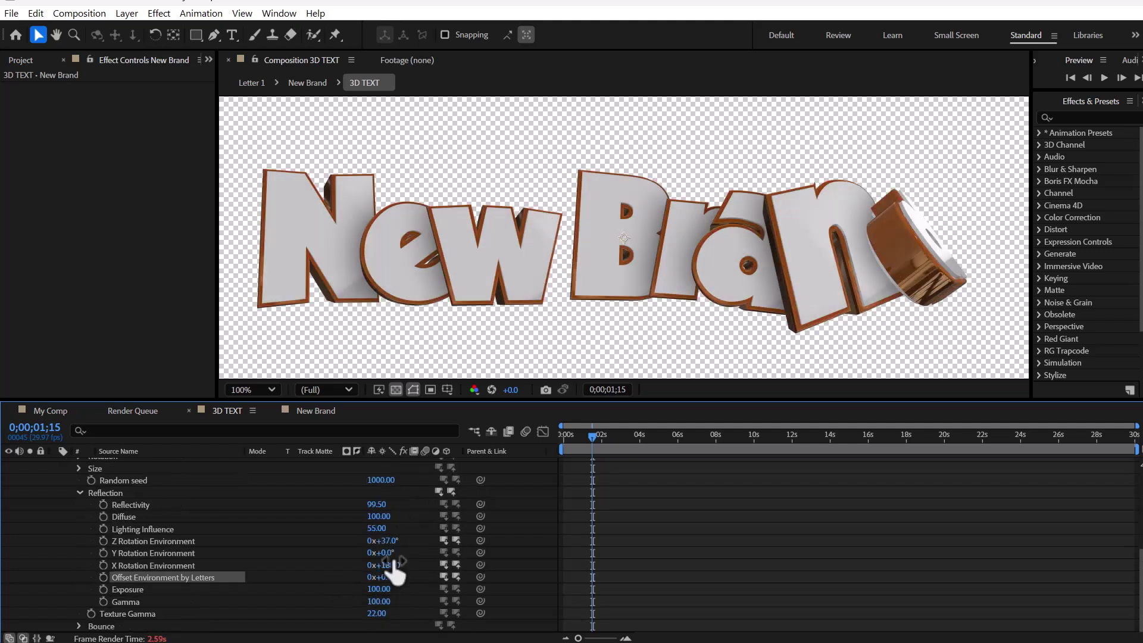
{"action": "left_click", "coordinate": [376, 563]}
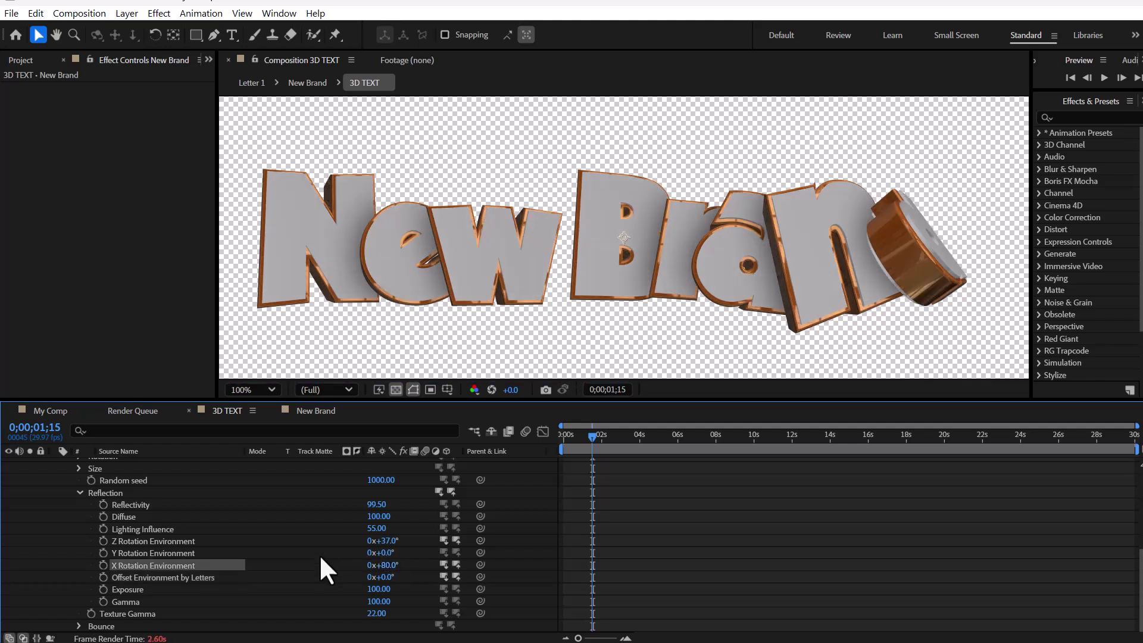
Step: Collapse the Reflection group and the New Brand layer's properties, and select the layer
{"action": "scroll", "coordinate": [340, 535], "scroll_direction": "up", "scroll_amount": 5}
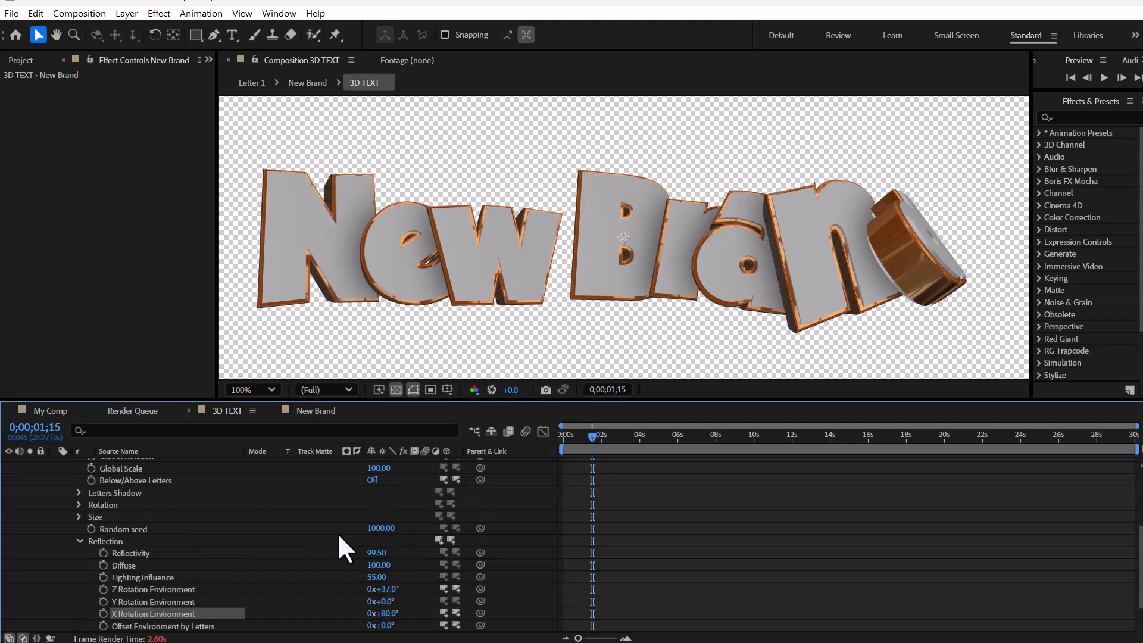
{"action": "scroll", "coordinate": [204, 551], "scroll_direction": "up", "scroll_amount": 4}
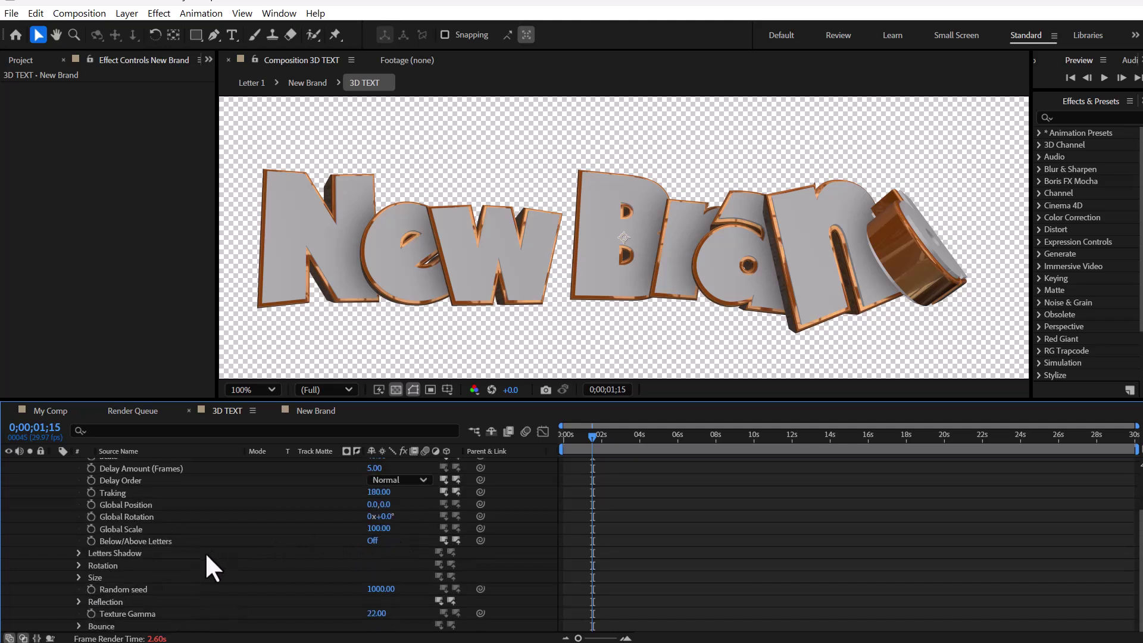
{"action": "left_click", "coordinate": [54, 463]}
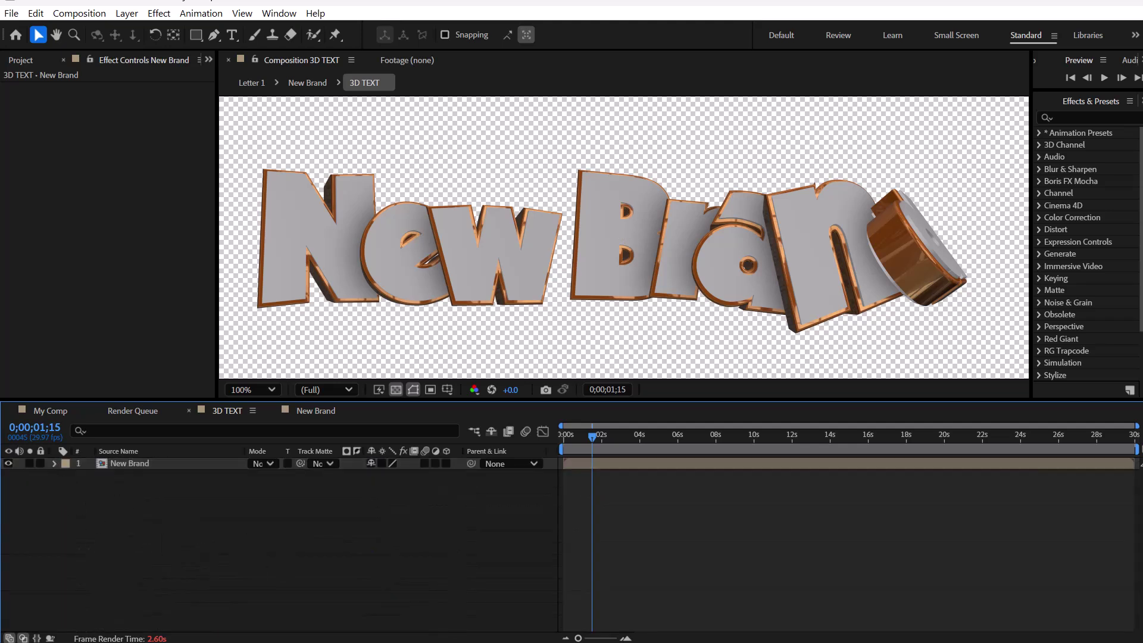
{"action": "scroll", "coordinate": [581, 283], "scroll_direction": "down", "scroll_amount": 1}
{"action": "left_click", "coordinate": [129, 463]}
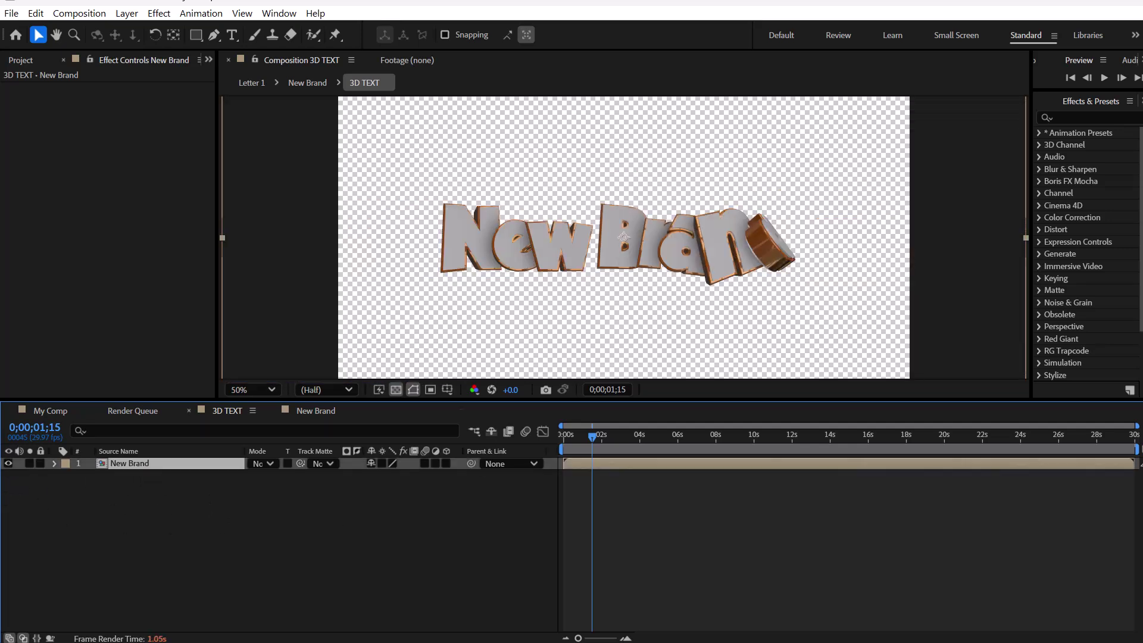
Step: Bring up the 3D Letters Animator panel and look through its font list
{"action": "left_click_drag", "start_coordinate": [1121, 116], "coordinate": [944, 55]}
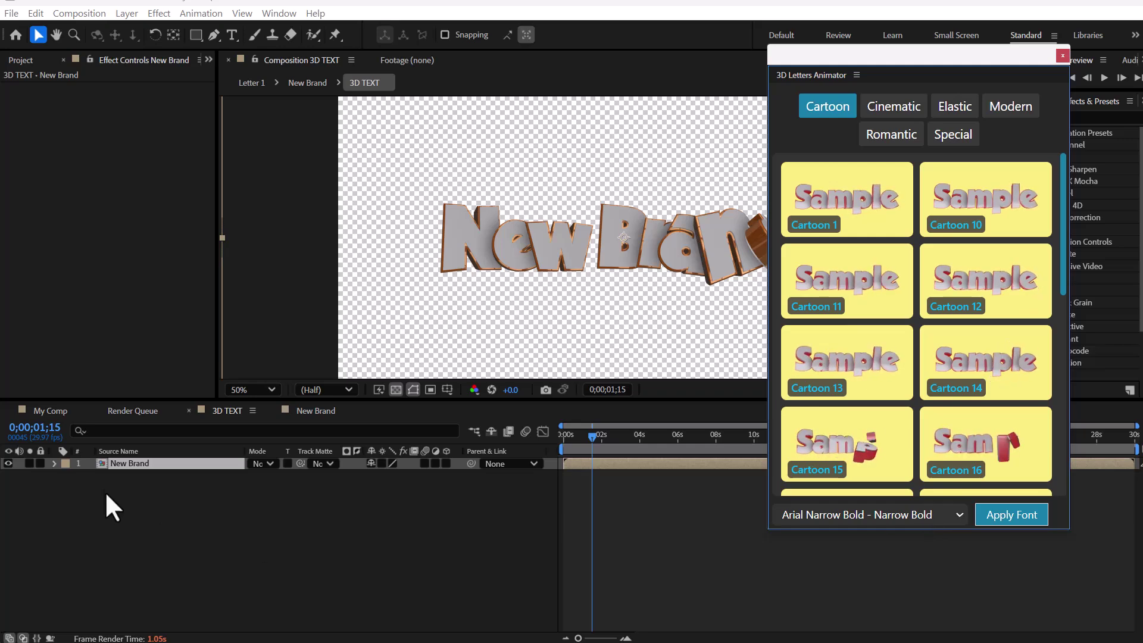
{"action": "left_click", "coordinate": [833, 514]}
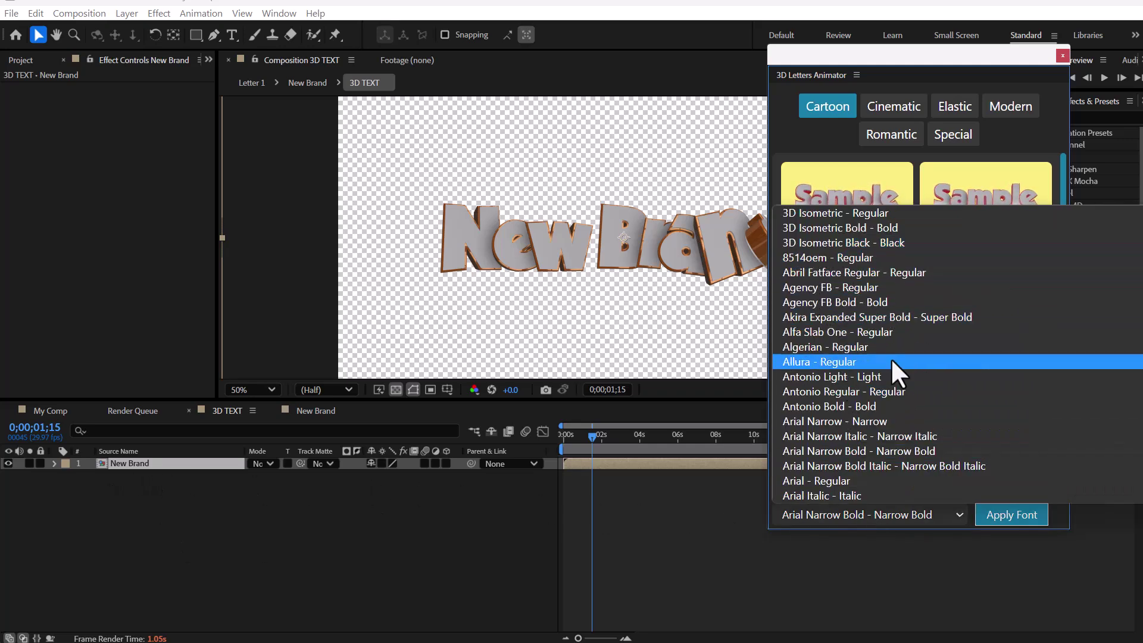
{"action": "left_click", "coordinate": [1052, 514]}
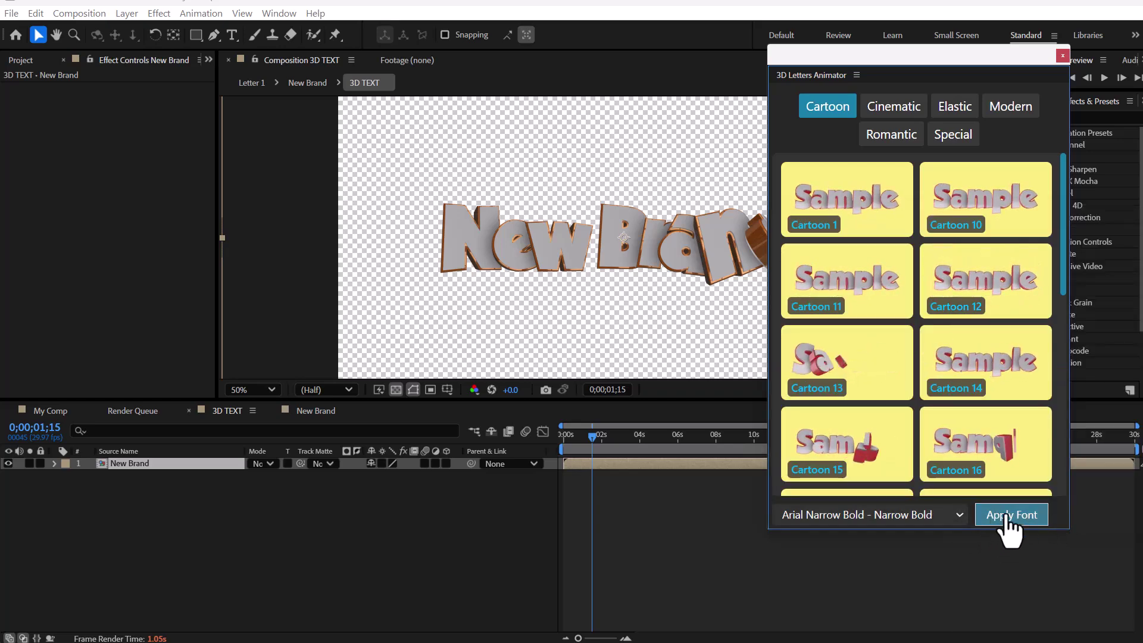
Step: Toggle the New Brand layer's visibility and browse the Cinematic presets in a widened 3D Letters Animator panel
{"action": "left_click", "coordinate": [8, 463]}
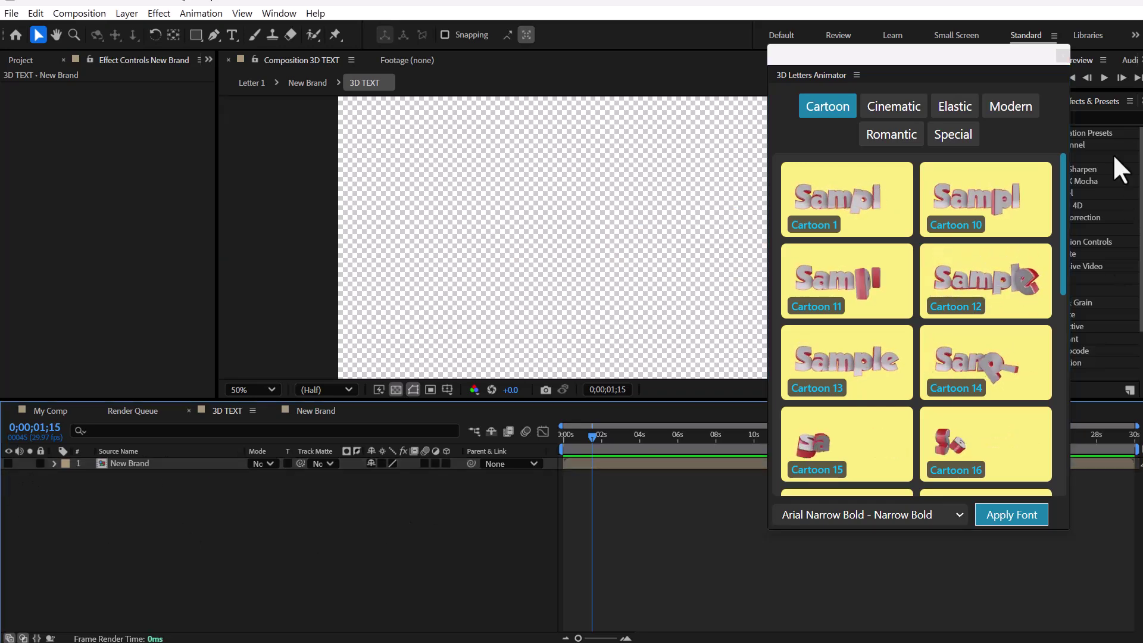
{"action": "left_click", "coordinate": [896, 113]}
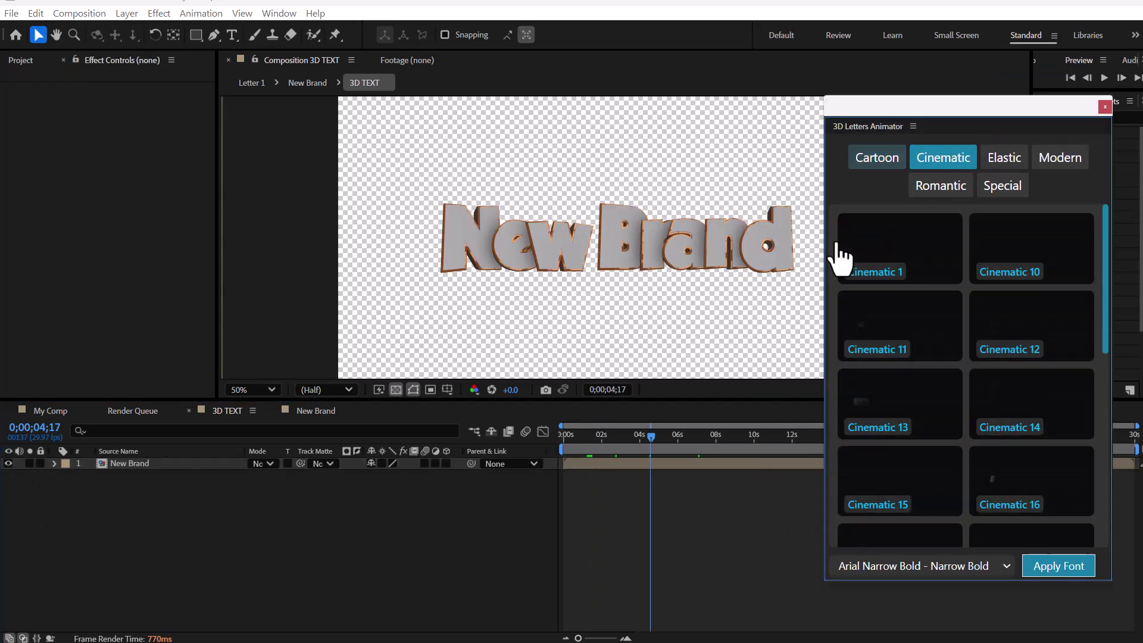
{"action": "left_click_drag", "start_coordinate": [825, 237], "coordinate": [737, 241]}
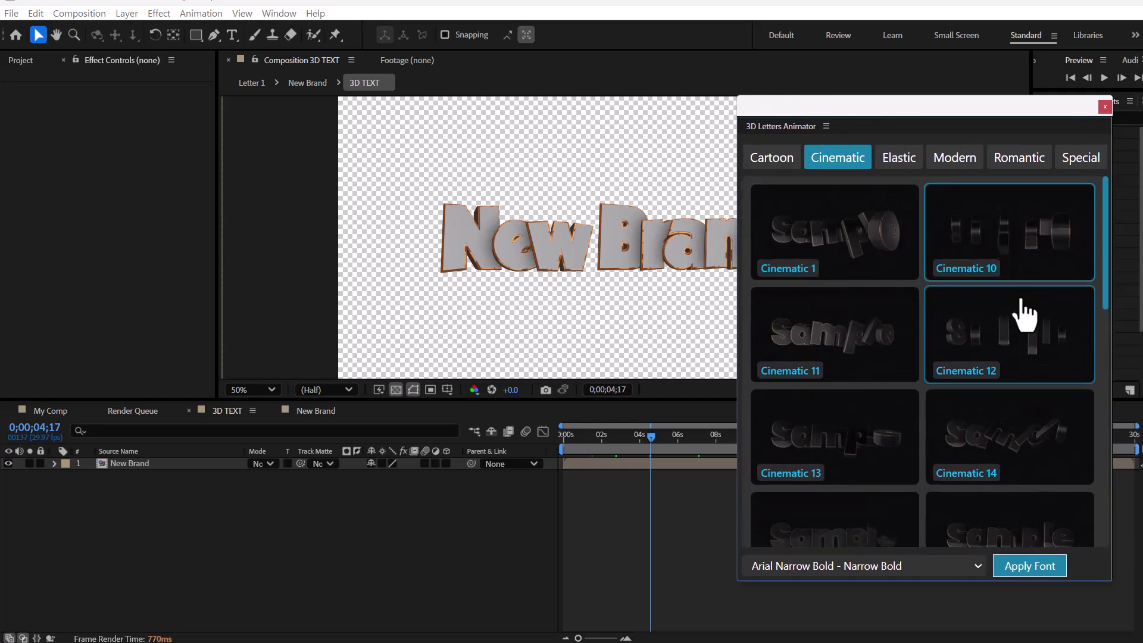
{"action": "scroll", "coordinate": [1047, 405], "scroll_direction": "down", "scroll_amount": 5}
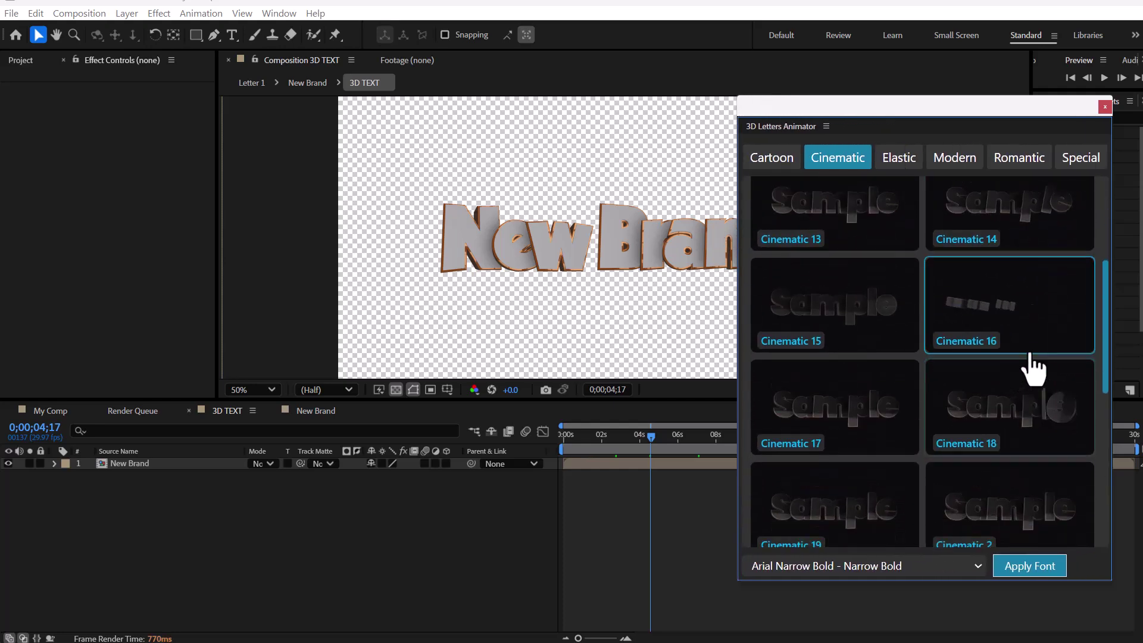
Step: Create a "Native AE" title from the Cinematic 18 preset with the Native AE material, and clear the animator panel out of view
{"action": "left_click", "coordinate": [1034, 419]}
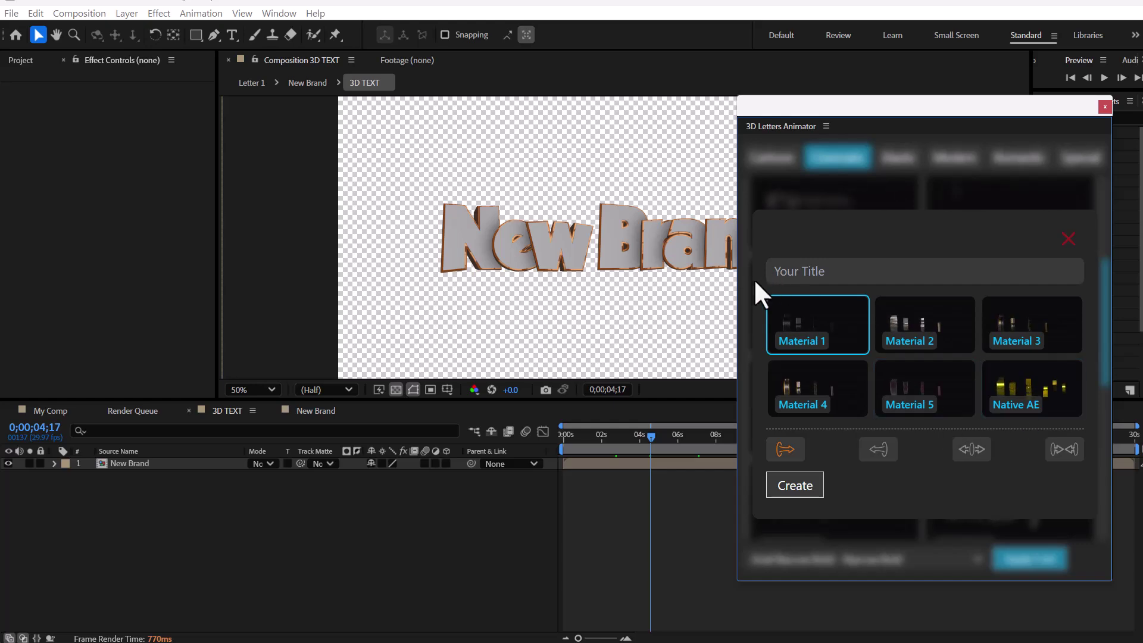
{"action": "left_click_drag", "start_coordinate": [737, 264], "coordinate": [683, 268]}
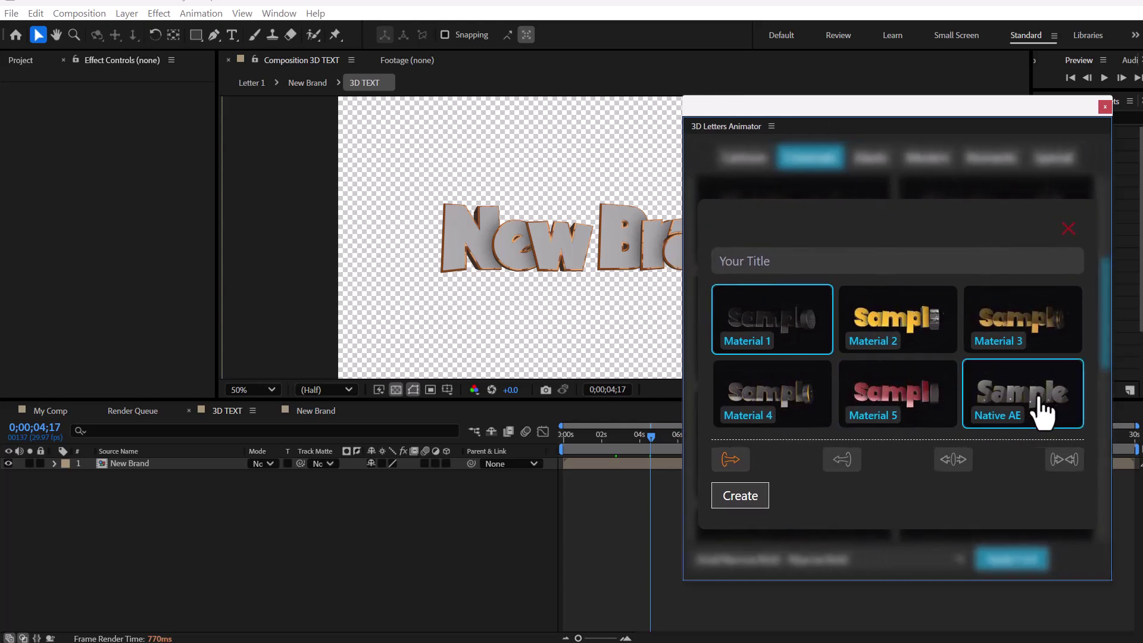
{"action": "left_click", "coordinate": [828, 262]}
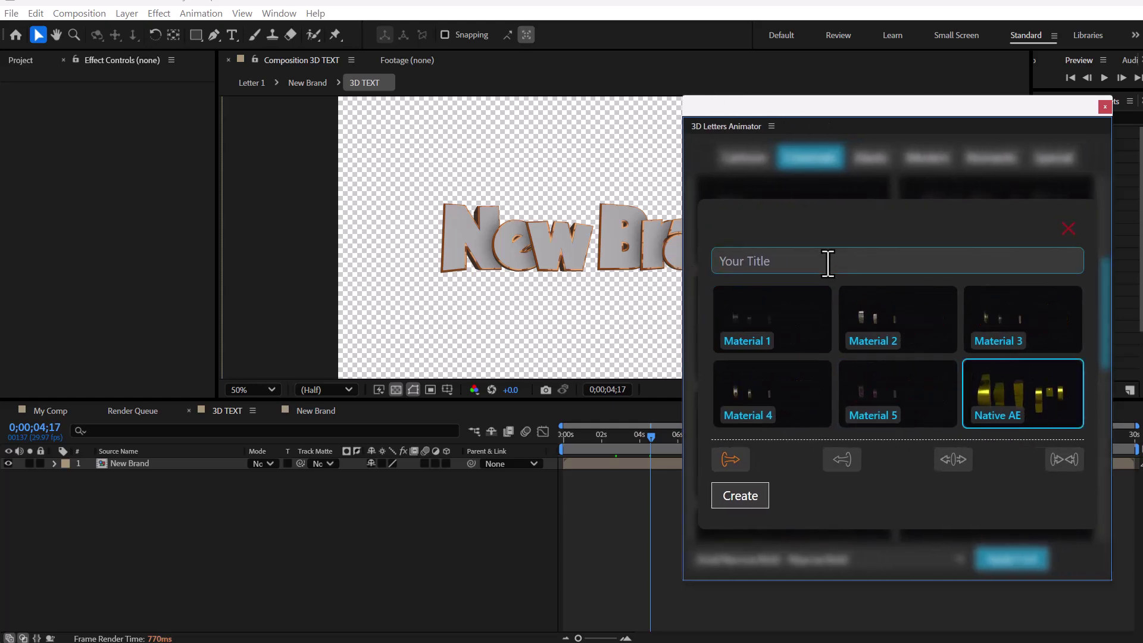
{"action": "type", "text": "Native AE"}
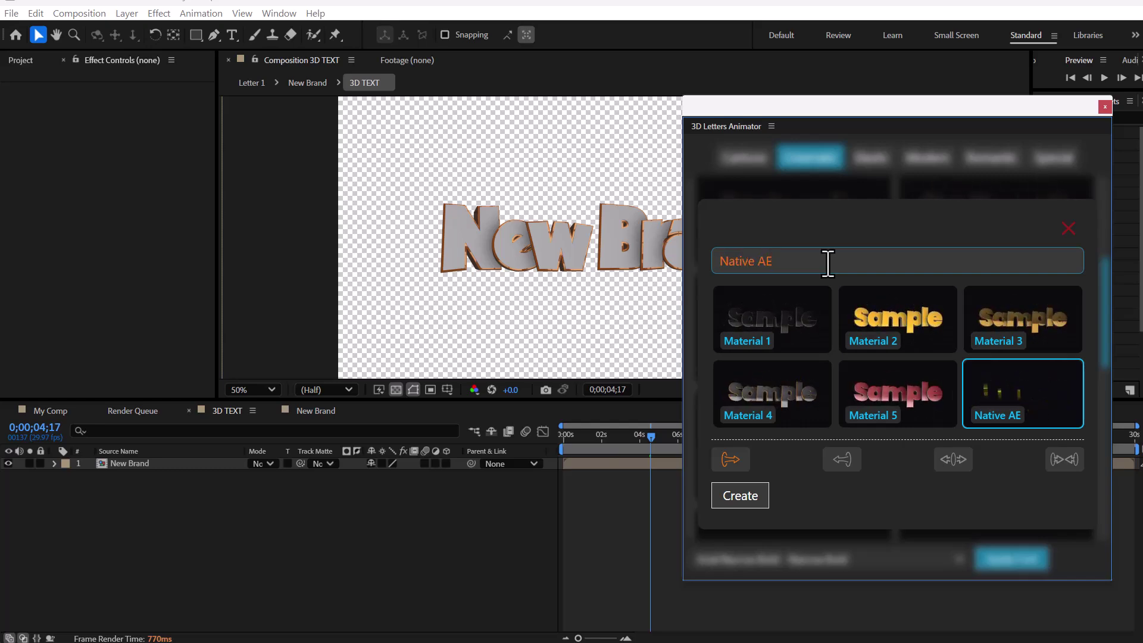
{"action": "left_click", "coordinate": [736, 506]}
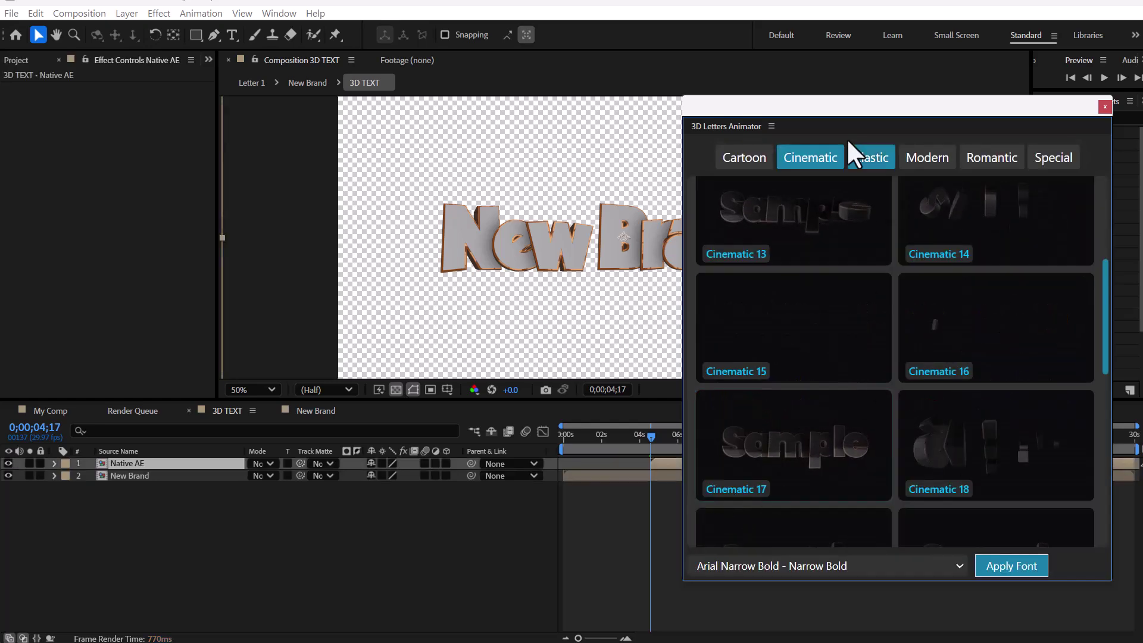
{"action": "left_click_drag", "start_coordinate": [846, 138], "coordinate": [1142, 174]}
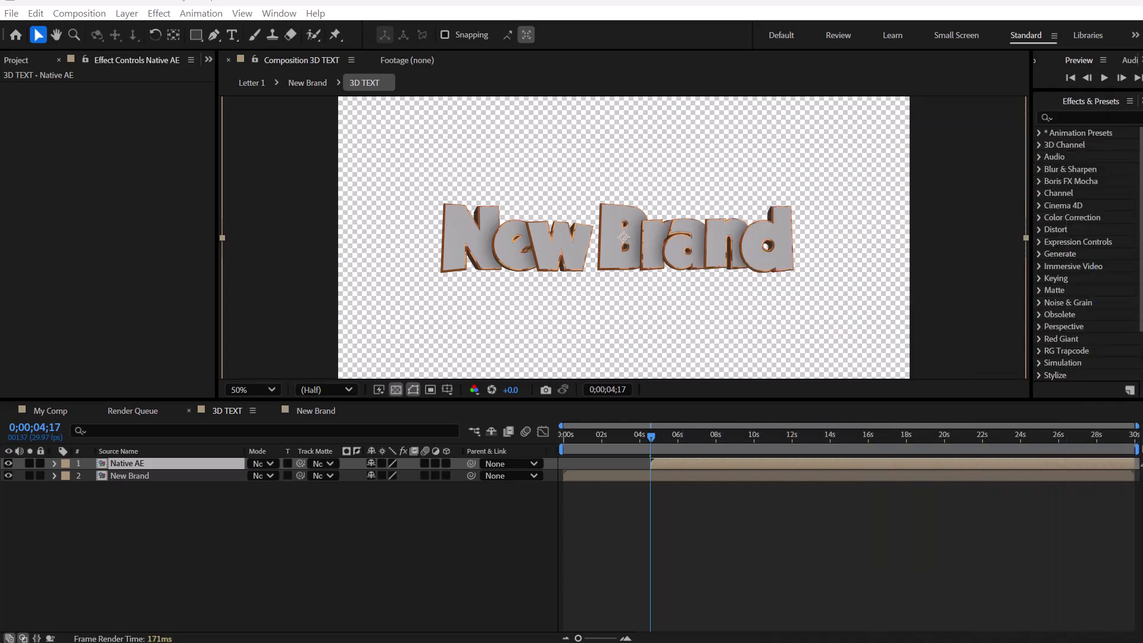
Step: Delete the New Brand layer and move to 0;00;11;24 to view the Native AE title
{"action": "left_click", "coordinate": [134, 476]}
{"action": "key", "text": "Delete"}
{"action": "left_click", "coordinate": [788, 438]}
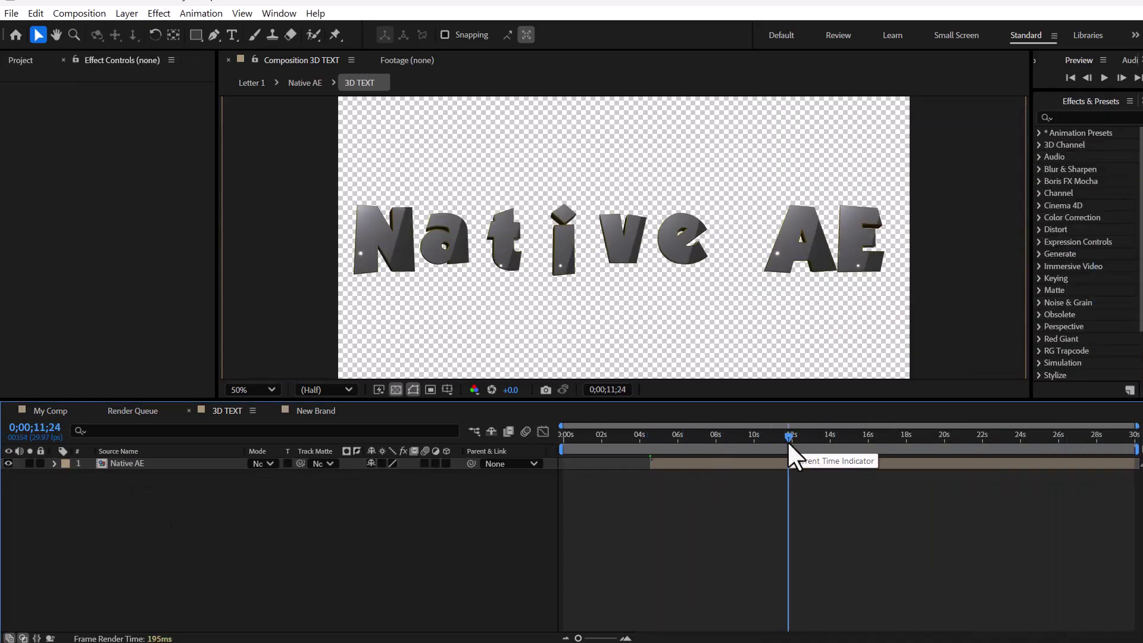
Step: Open the Native AE composition and move the individual letter controllers closer together to tighten the spacing of both words
{"action": "double_click", "coordinate": [165, 463]}
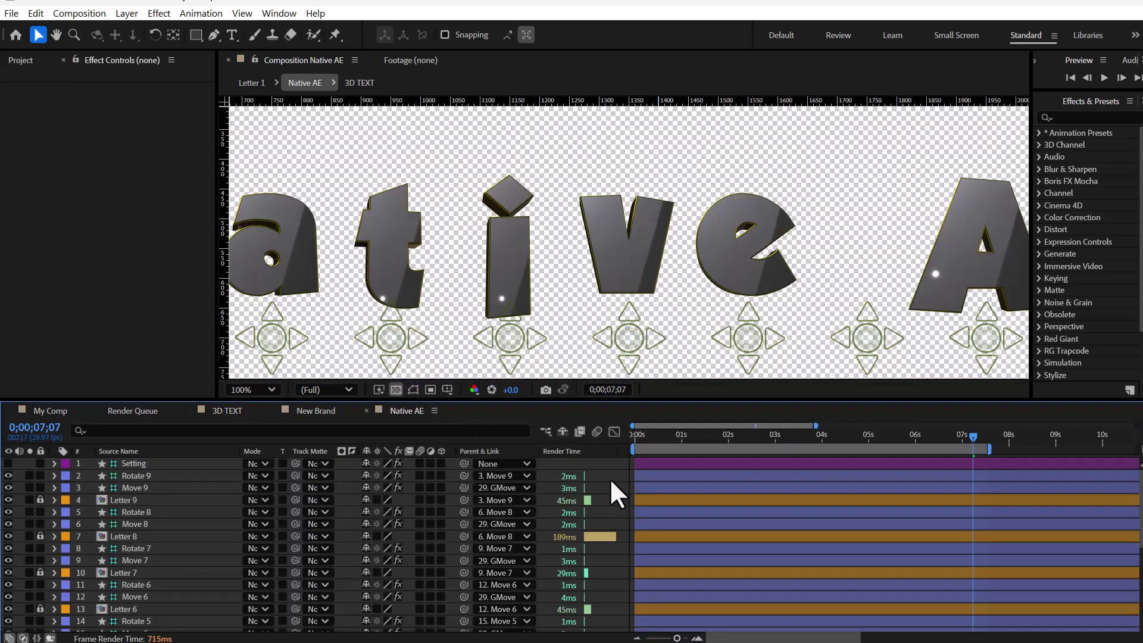
{"action": "scroll", "coordinate": [616, 318], "scroll_direction": "down", "scroll_amount": 2}
{"action": "left_click_drag", "start_coordinate": [577, 303], "coordinate": [607, 290]}
{"action": "left_click_drag", "start_coordinate": [522, 293], "coordinate": [566, 293]}
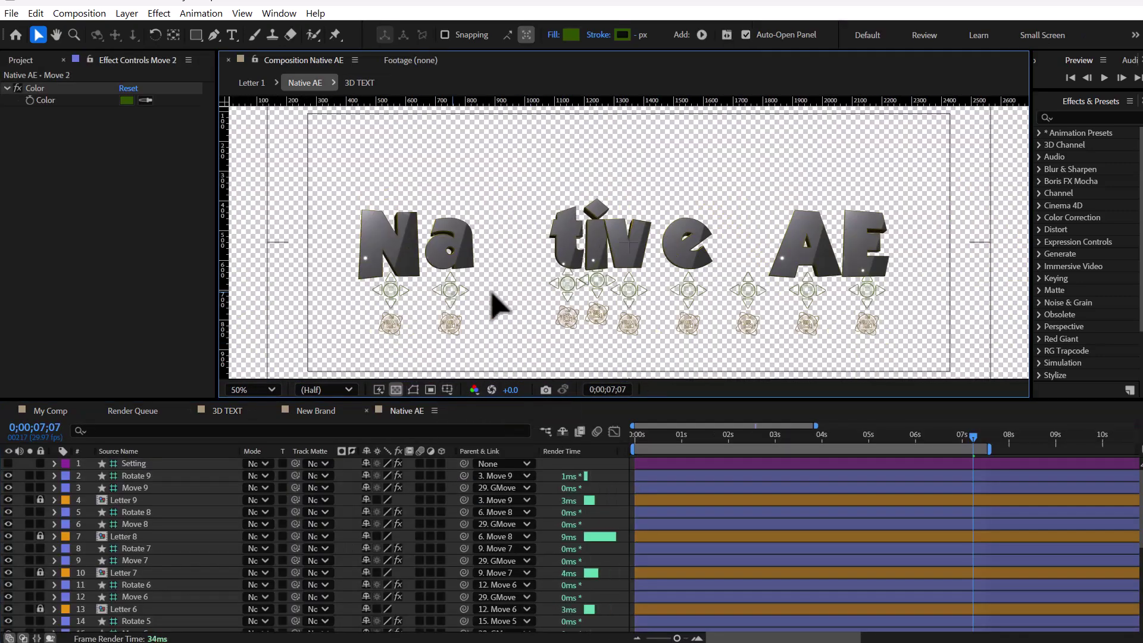
{"action": "left_click_drag", "start_coordinate": [453, 292], "coordinate": [530, 294]}
{"action": "left_click_drag", "start_coordinate": [389, 290], "coordinate": [473, 287]}
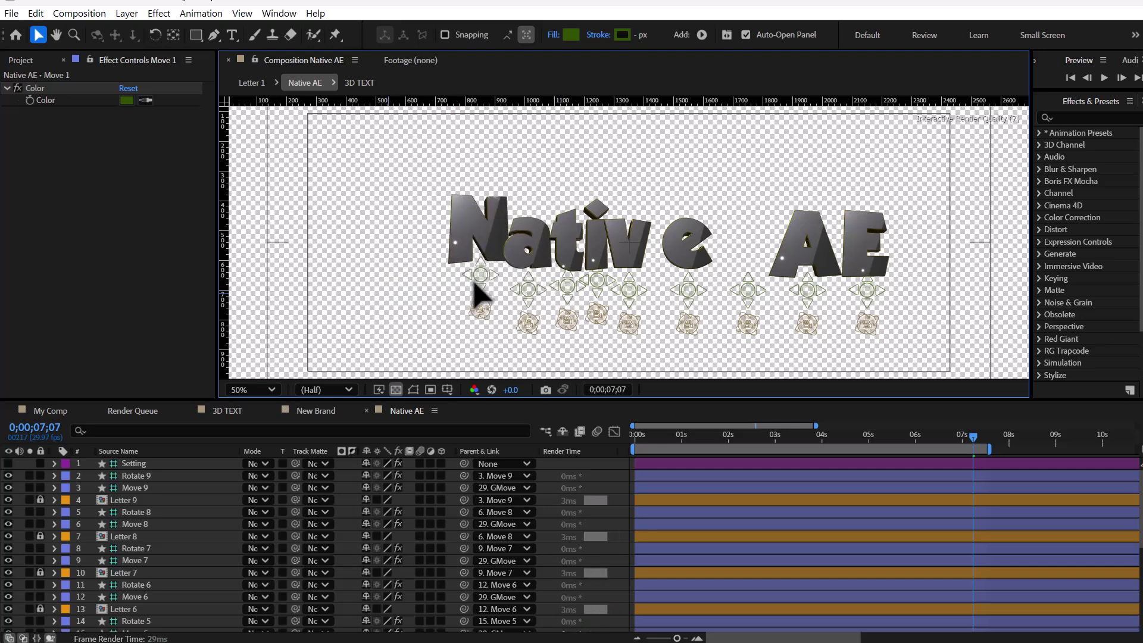
{"action": "left_click_drag", "start_coordinate": [681, 292], "coordinate": [657, 291]}
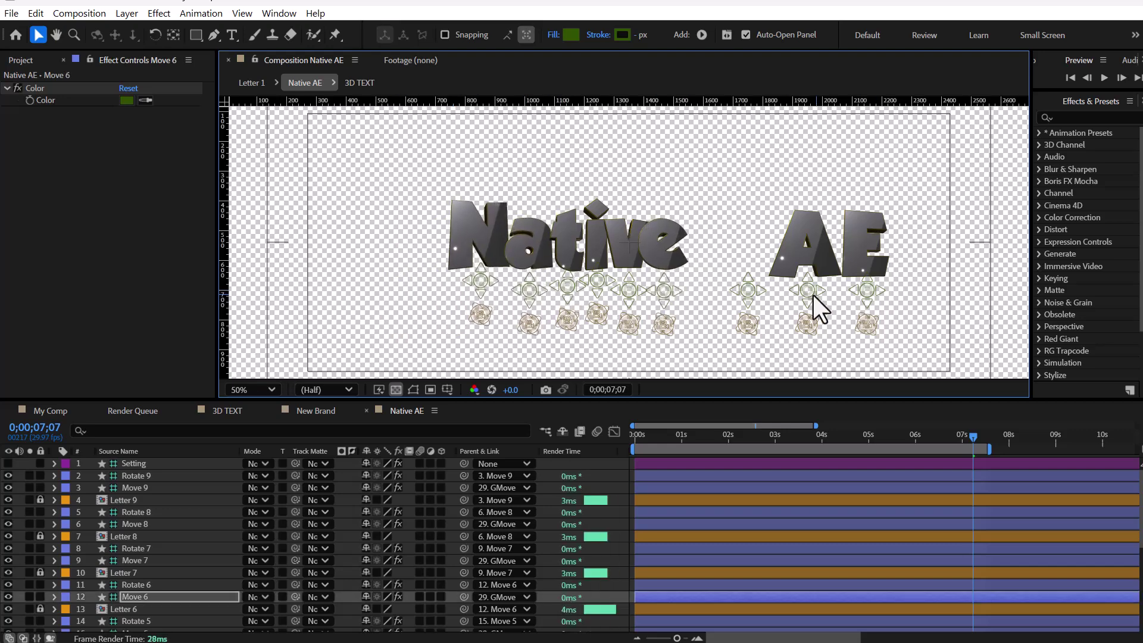
{"action": "left_click_drag", "start_coordinate": [809, 290], "coordinate": [739, 288]}
{"action": "left_click_drag", "start_coordinate": [864, 290], "coordinate": [786, 292]}
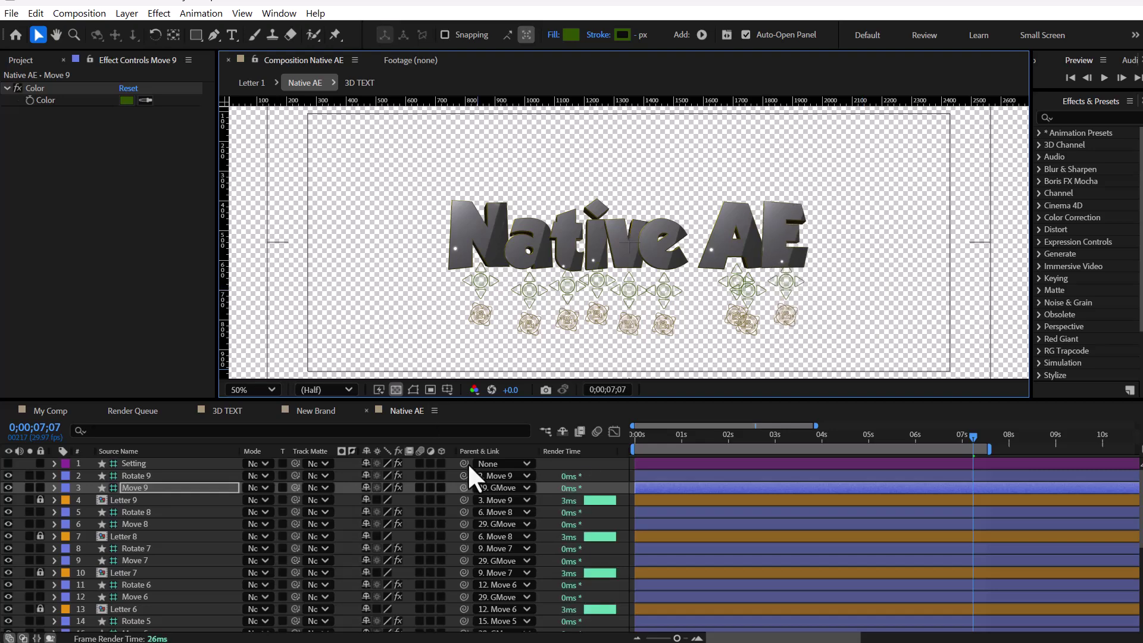
Step: Return to the 3D TEXT composition and shift the Native AE layer to start at the beginning of the timeline
{"action": "left_click", "coordinate": [545, 430]}
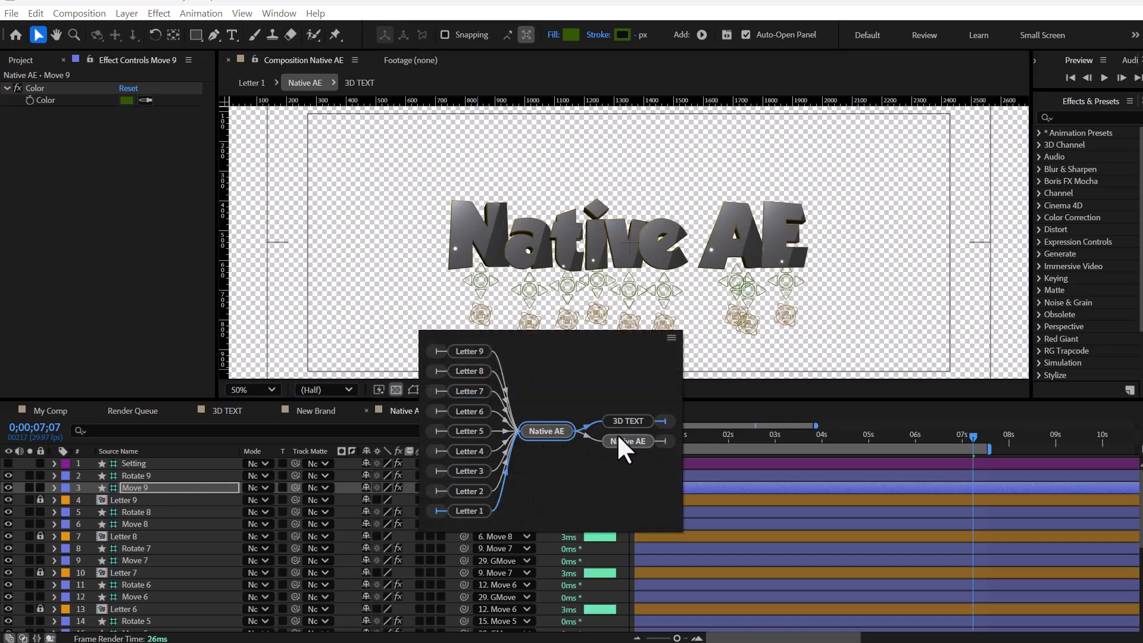
{"action": "left_click", "coordinate": [629, 420]}
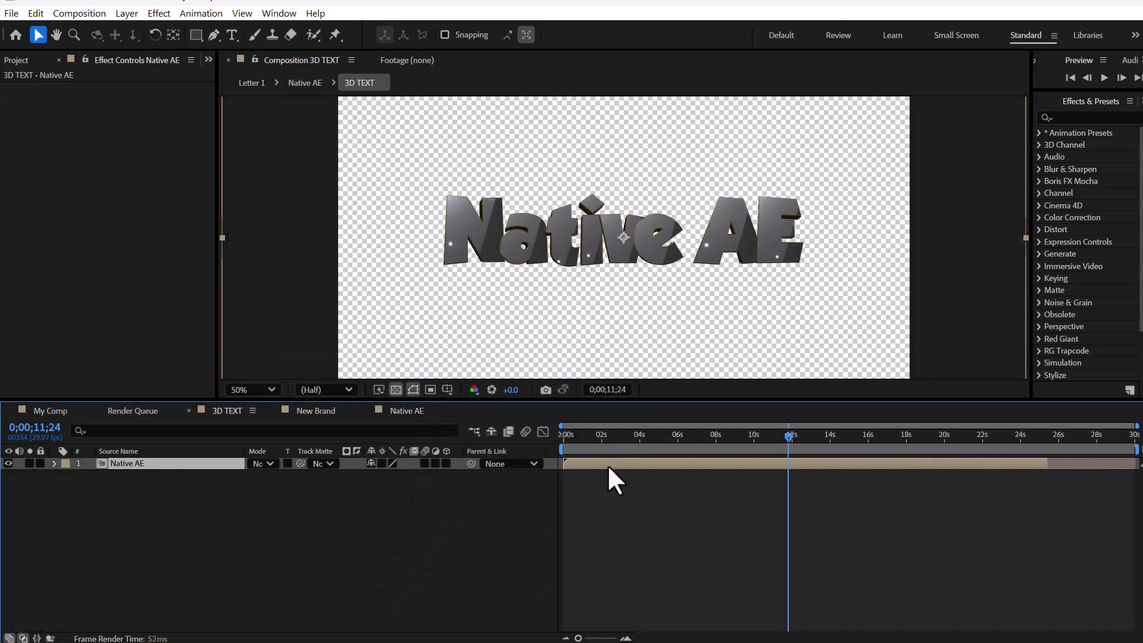
Step: Preview the Native AE title animation and expand the layer's properties at 0;00;06;00
{"action": "left_click", "coordinate": [622, 435]}
{"action": "key", "text": "space"}
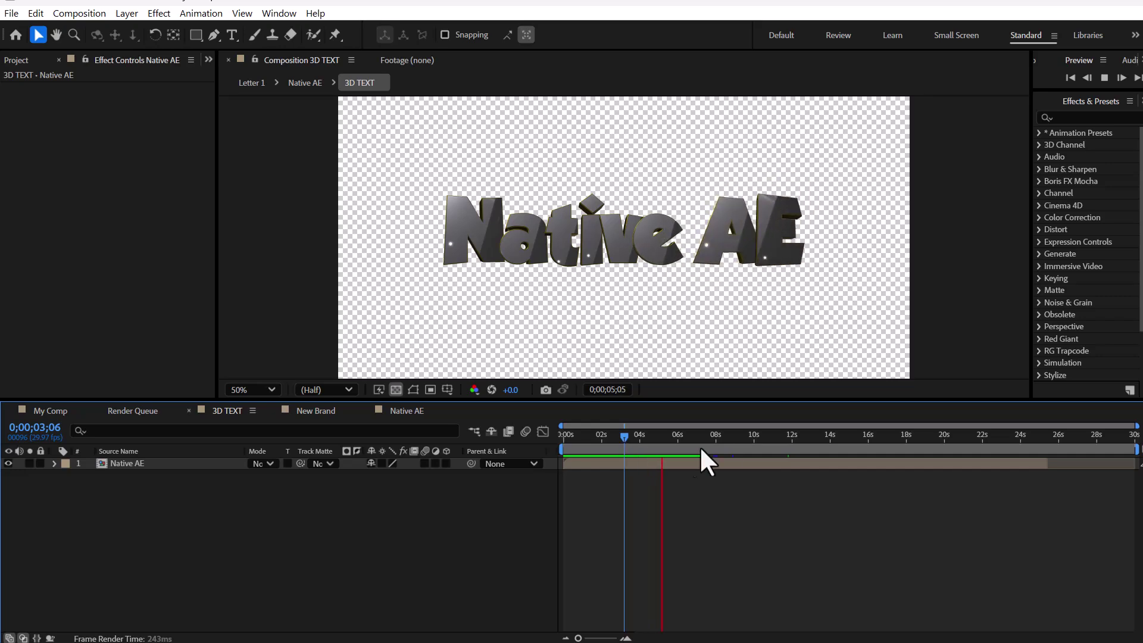
{"action": "left_click", "coordinate": [668, 435]}
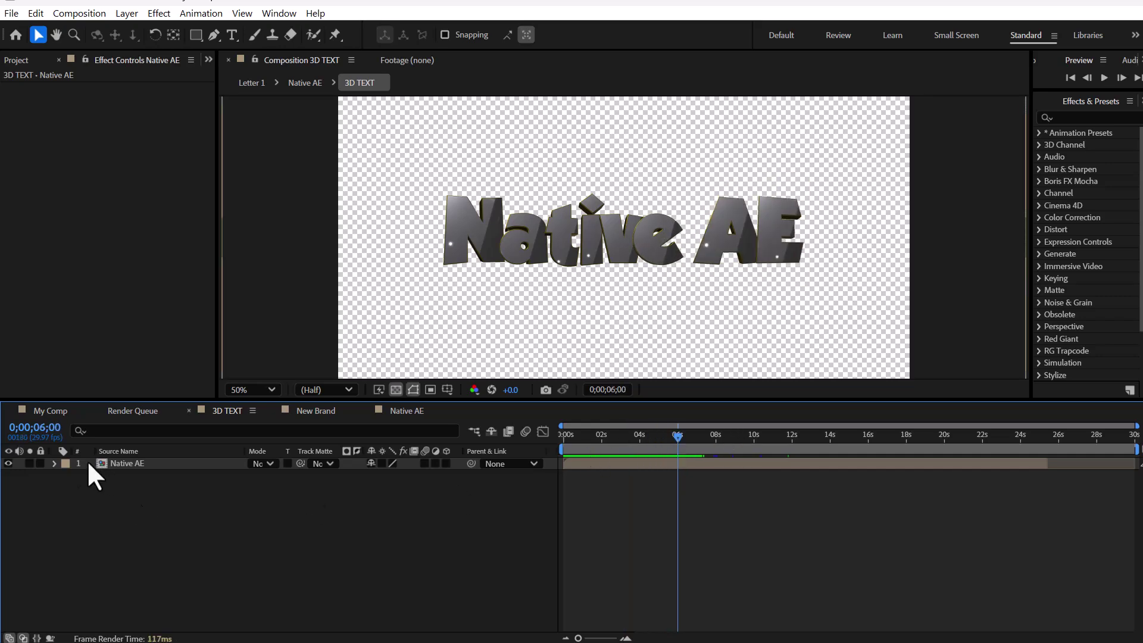
{"action": "left_click", "coordinate": [54, 463]}
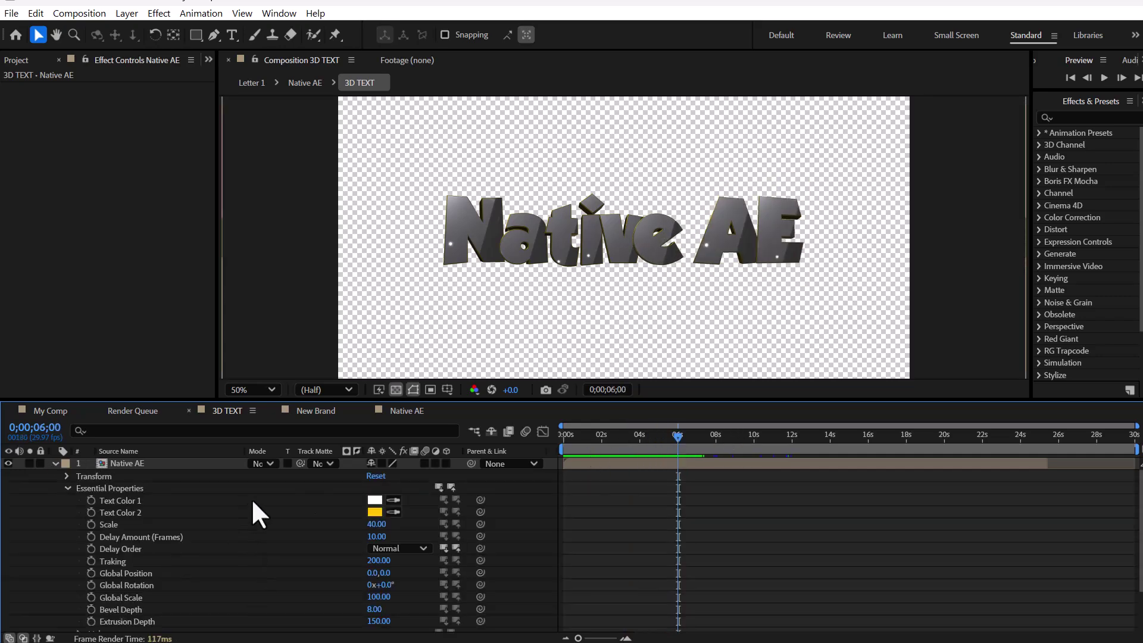
Step: Try blue and yellow-green shades for the title's Text Color 1
{"action": "left_click", "coordinate": [374, 500]}
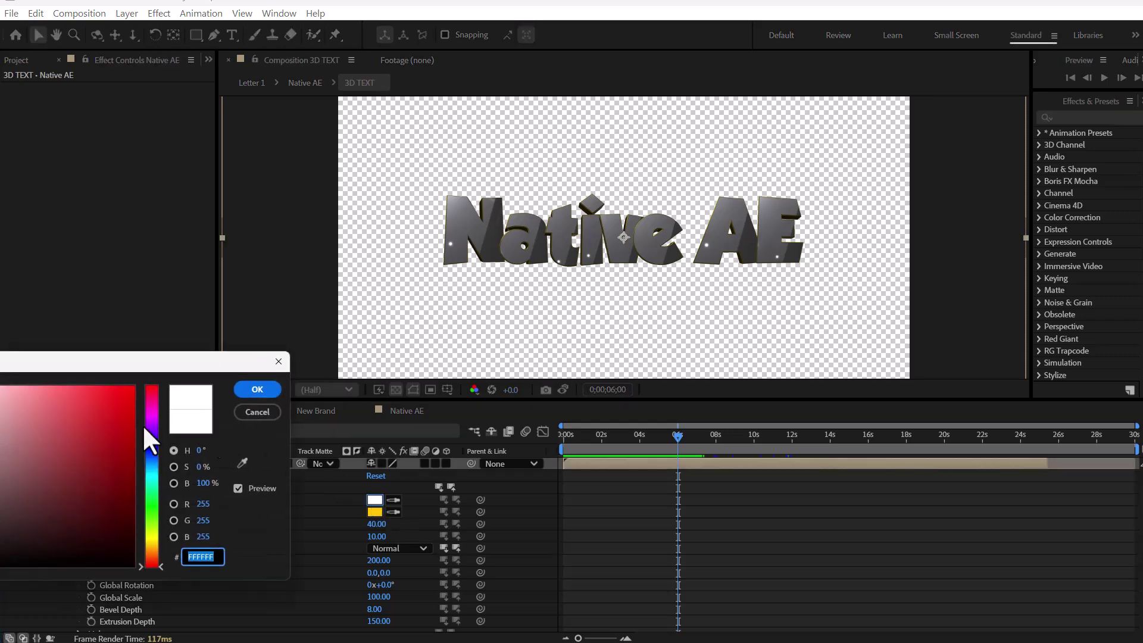
{"action": "left_click", "coordinate": [125, 395]}
{"action": "left_click_drag", "start_coordinate": [156, 476], "coordinate": [152, 462]}
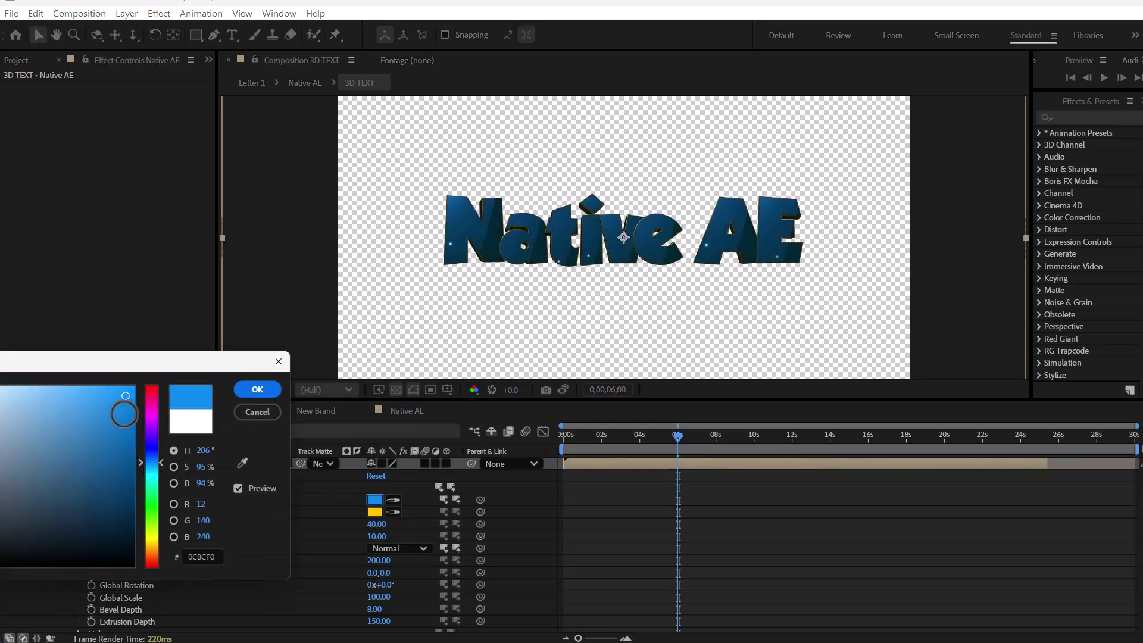
{"action": "left_click_drag", "start_coordinate": [122, 400], "coordinate": [86, 380]}
{"action": "left_click_drag", "start_coordinate": [153, 461], "coordinate": [156, 531]}
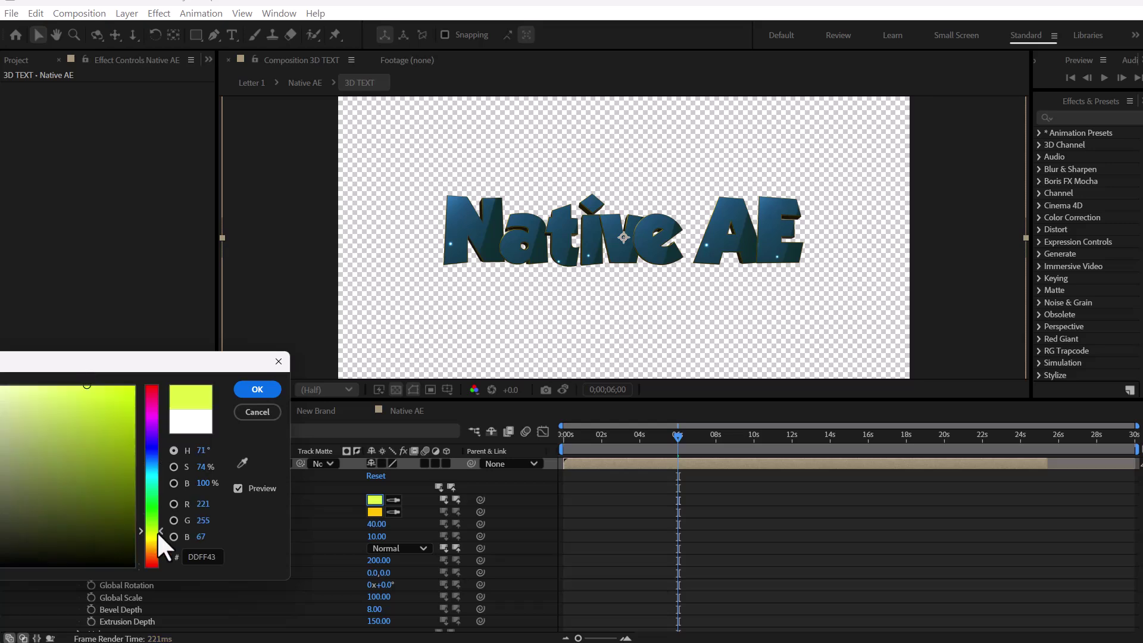
{"action": "left_click", "coordinate": [262, 411]}
Step: Change the title's Text Color 2 to orange while viewing the rotating letters at 0;00;02;25
{"action": "left_click", "coordinate": [617, 434]}
{"action": "left_click", "coordinate": [374, 512]}
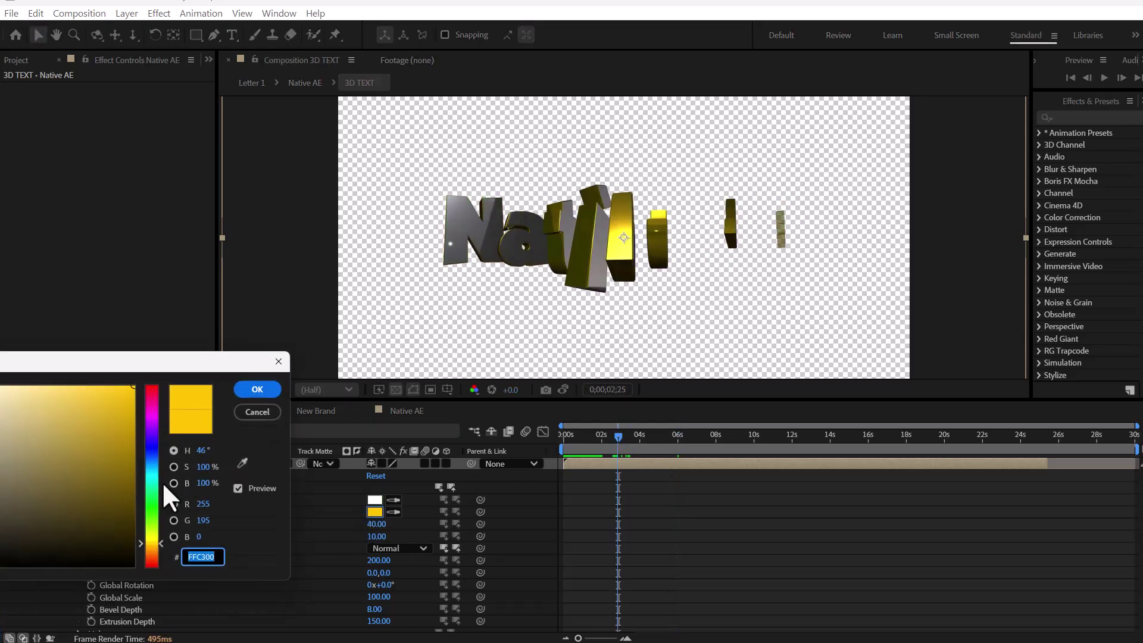
{"action": "left_click_drag", "start_coordinate": [156, 492], "coordinate": [152, 471]}
{"action": "left_click_drag", "start_coordinate": [153, 518], "coordinate": [150, 547]}
{"action": "left_click", "coordinate": [257, 389]}
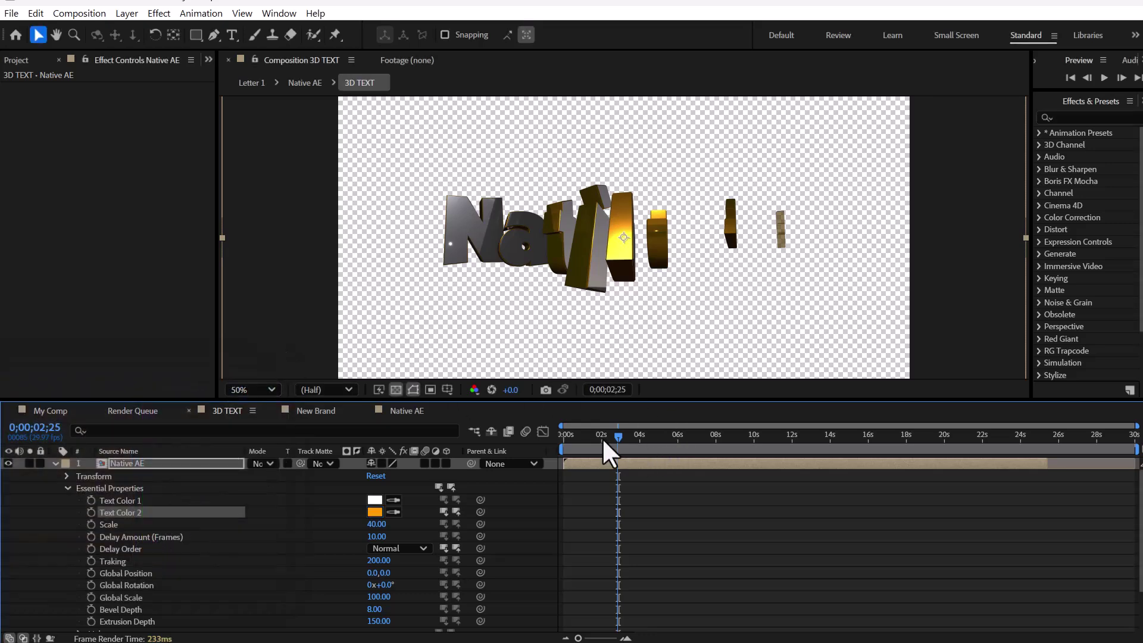
Step: Set the title's Bevel Depth to 12.20 and Extrusion Depth to 158.00, checking the letters mid-animation
{"action": "left_click_drag", "start_coordinate": [603, 441], "coordinate": [638, 432]}
{"action": "scroll", "coordinate": [662, 437], "scroll_direction": "down", "scroll_amount": 2}
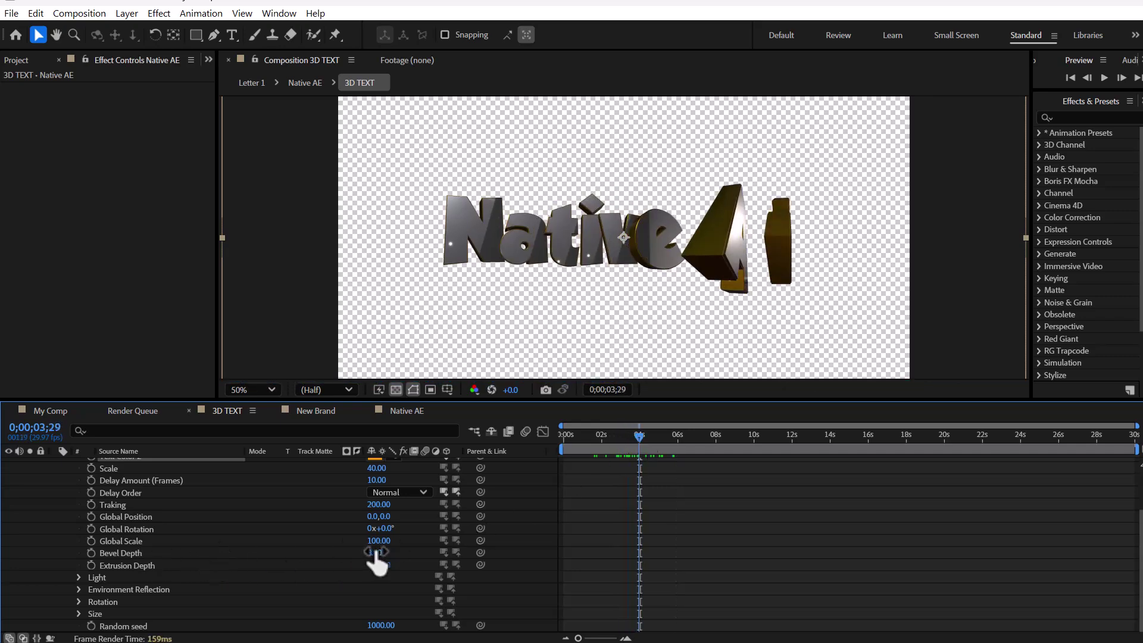
{"action": "left_click_drag", "start_coordinate": [375, 552], "coordinate": [381, 552]}
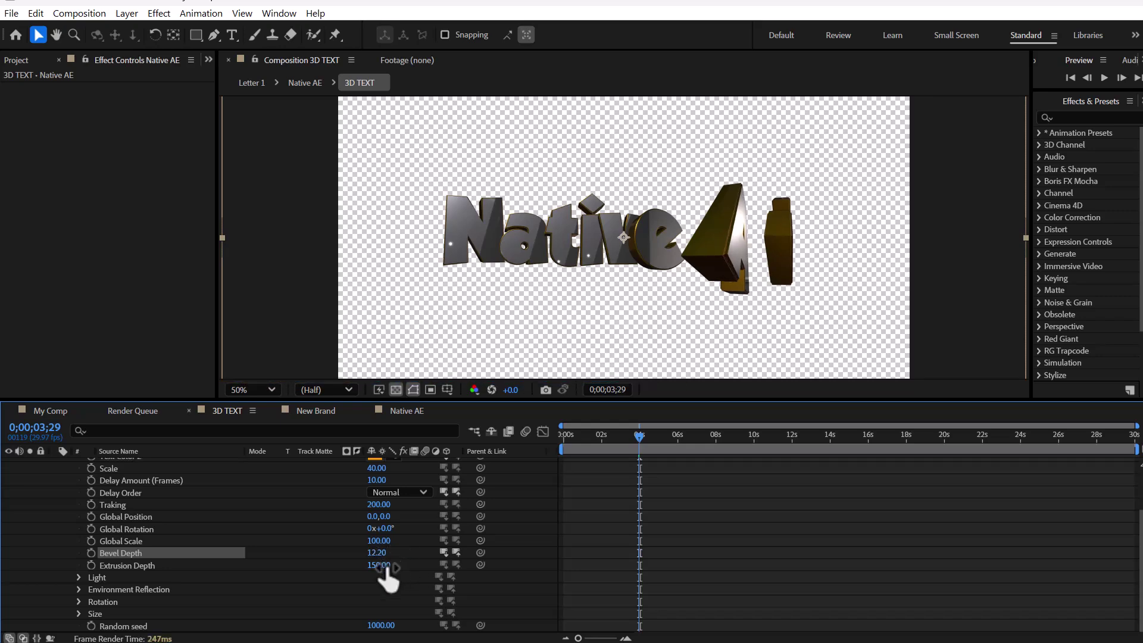
{"action": "left_click_drag", "start_coordinate": [381, 568], "coordinate": [445, 564]}
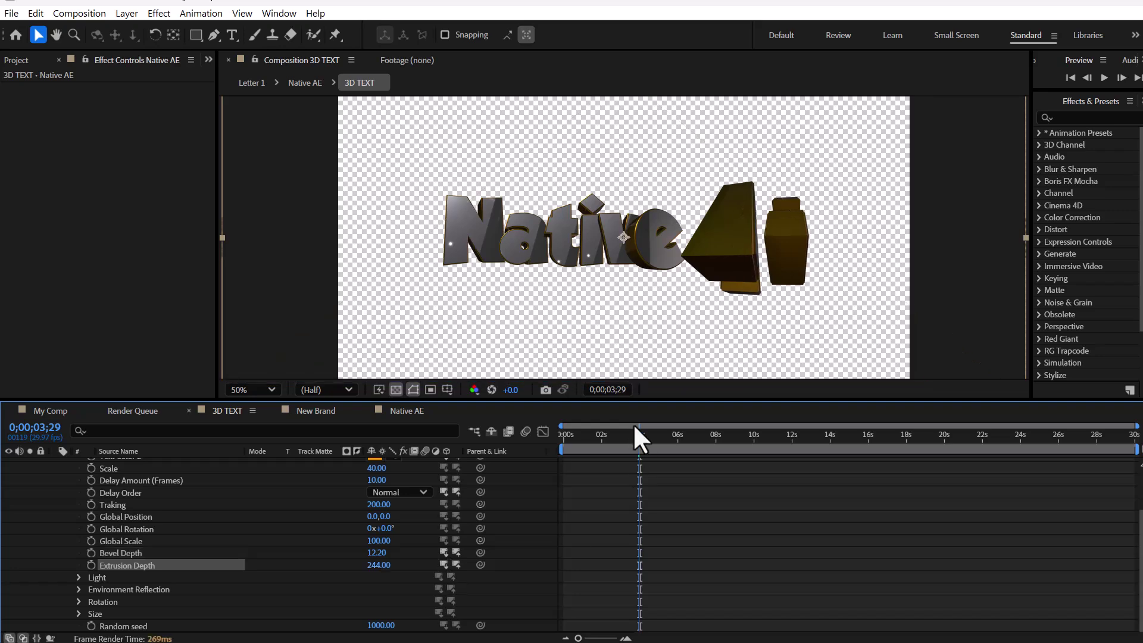
{"action": "left_click_drag", "start_coordinate": [649, 433], "coordinate": [626, 437]}
{"action": "left_click_drag", "start_coordinate": [379, 564], "coordinate": [345, 568]}
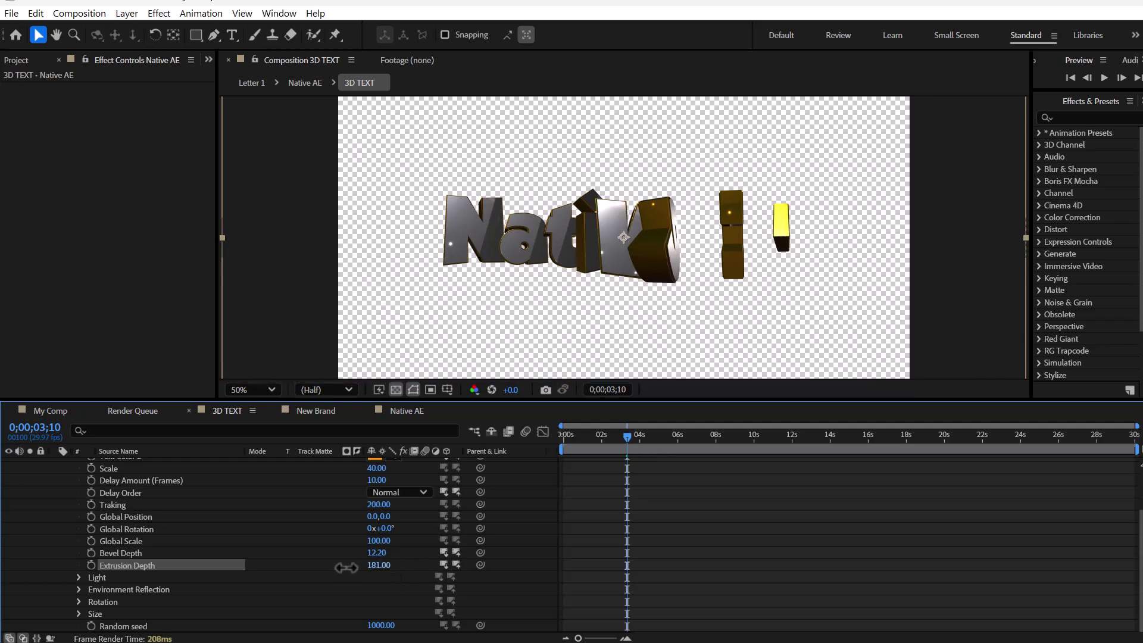
Step: At 0;00;06;18, set Ambient Light to 143.00, Environment Reflect Rotate X to 57° and Rotate Y to 62°
{"action": "left_click_drag", "start_coordinate": [658, 434], "coordinate": [688, 434]}
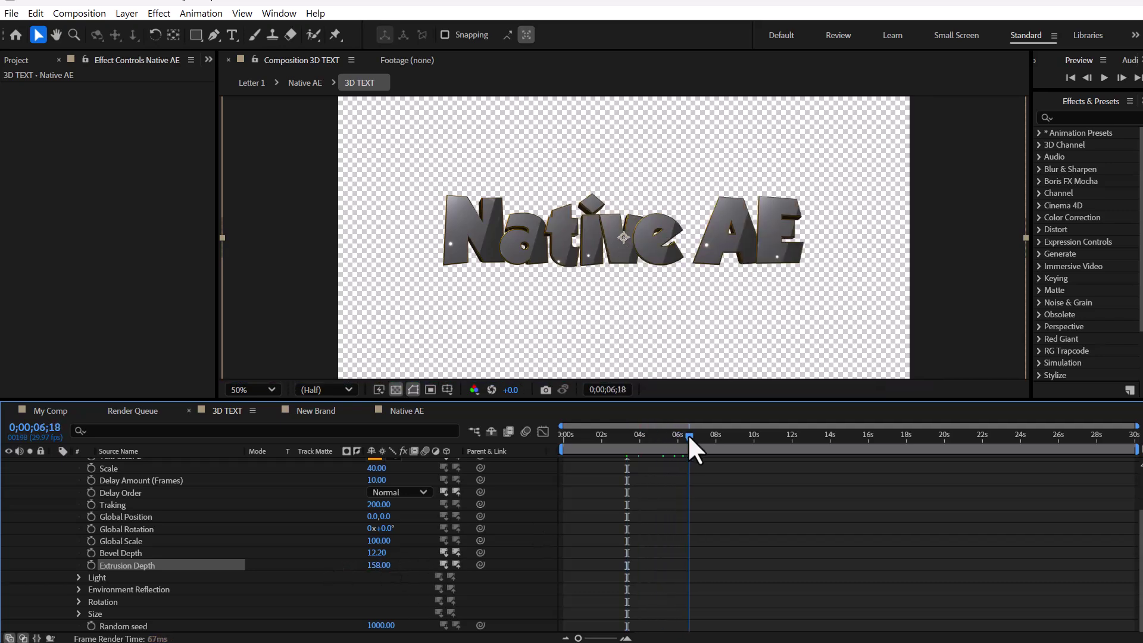
{"action": "left_click", "coordinate": [78, 576]}
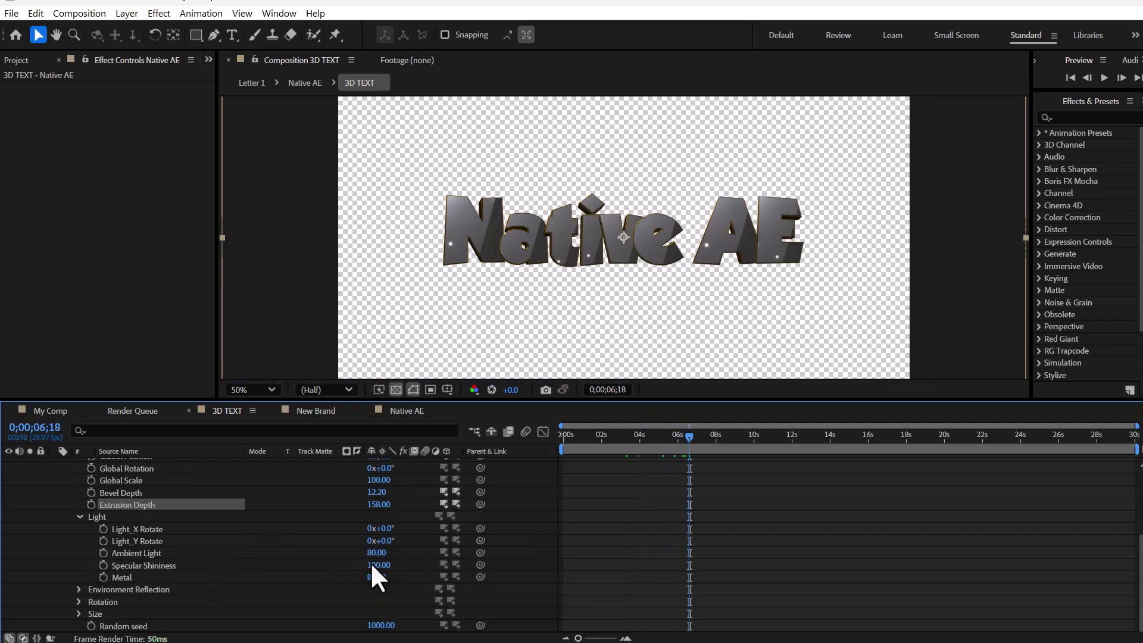
{"action": "left_click_drag", "start_coordinate": [384, 529], "coordinate": [414, 550]}
{"action": "key", "text": "ctrl+z"}
{"action": "key", "text": "ctrl+z"}
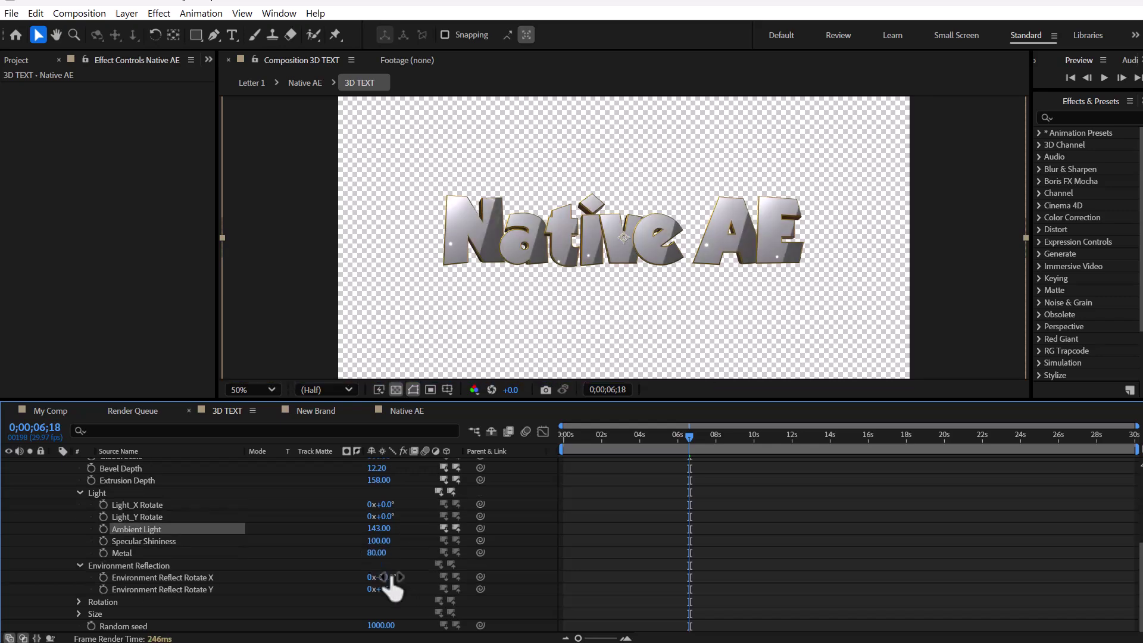
{"action": "mouse_move", "coordinate": [390, 578]}
{"action": "left_mouse_down"}
{"action": "mouse_move", "coordinate": [430, 570]}
{"action": "mouse_move", "coordinate": [364, 590]}
{"action": "mouse_move", "coordinate": [400, 591]}
{"action": "left_mouse_up"}
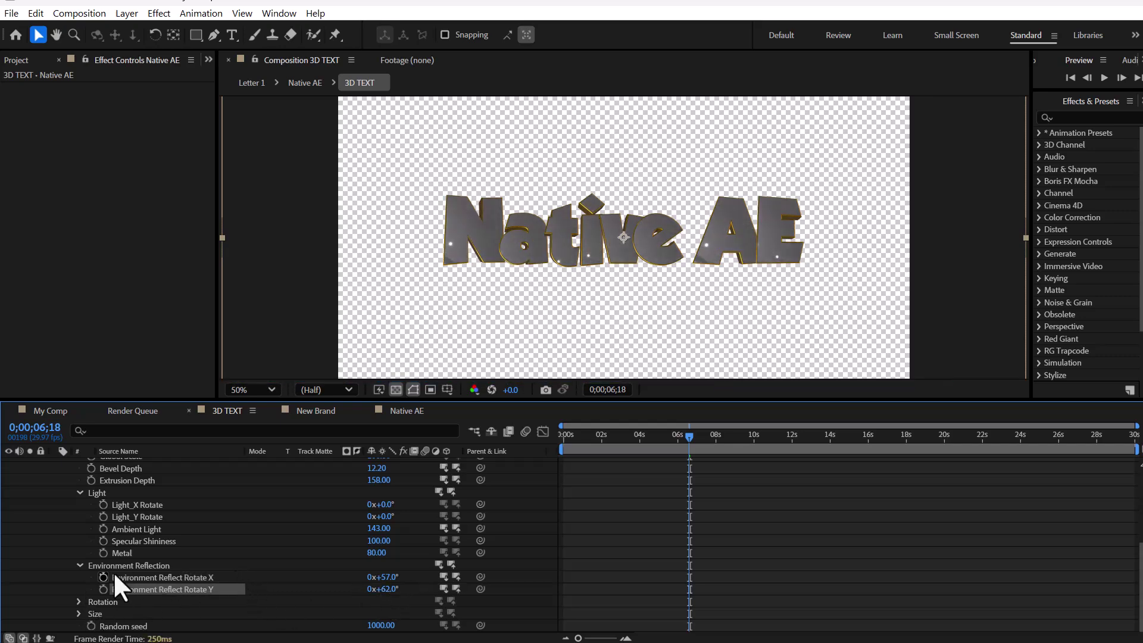
Step: Collapse the Native AE layer's Essential Properties and the layer itself, and preview the updated animation
{"action": "scroll", "coordinate": [122, 574], "scroll_direction": "up", "scroll_amount": 2}
{"action": "scroll", "coordinate": [95, 586], "scroll_direction": "down", "scroll_amount": 2}
{"action": "scroll", "coordinate": [107, 565], "scroll_direction": "up", "scroll_amount": 6}
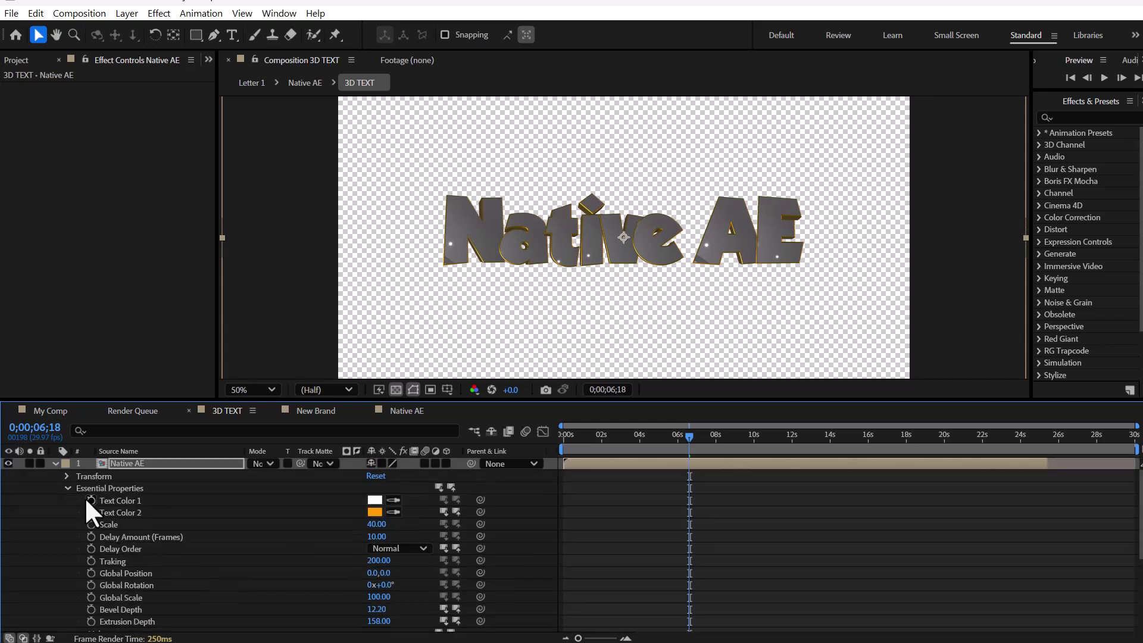
{"action": "left_click", "coordinate": [67, 487]}
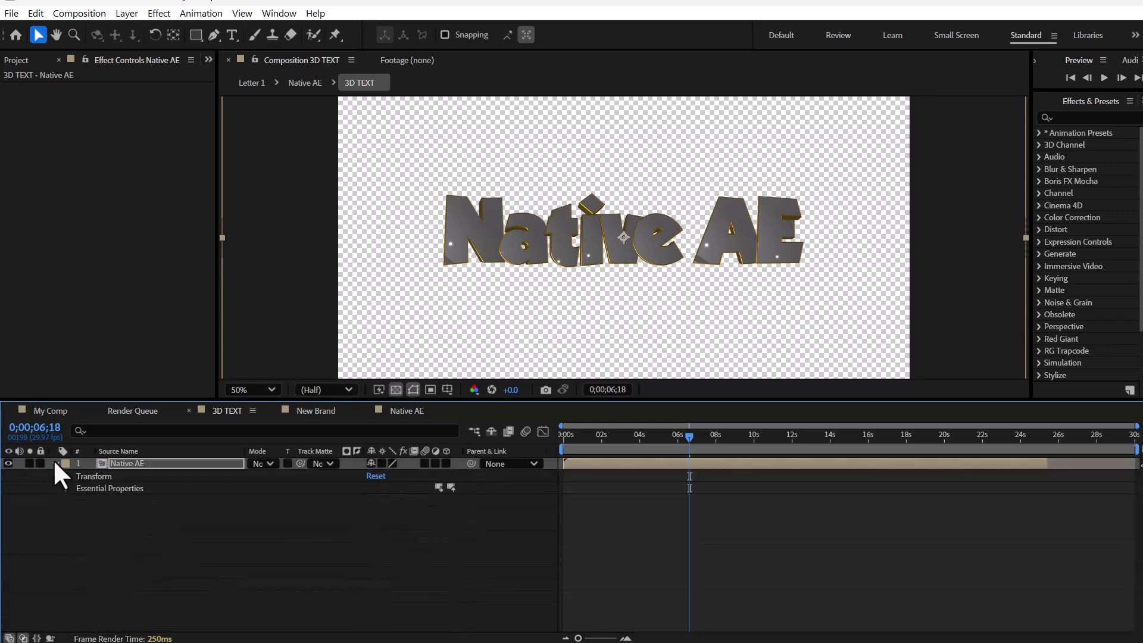
{"action": "left_click", "coordinate": [54, 462]}
{"action": "key", "text": "space"}
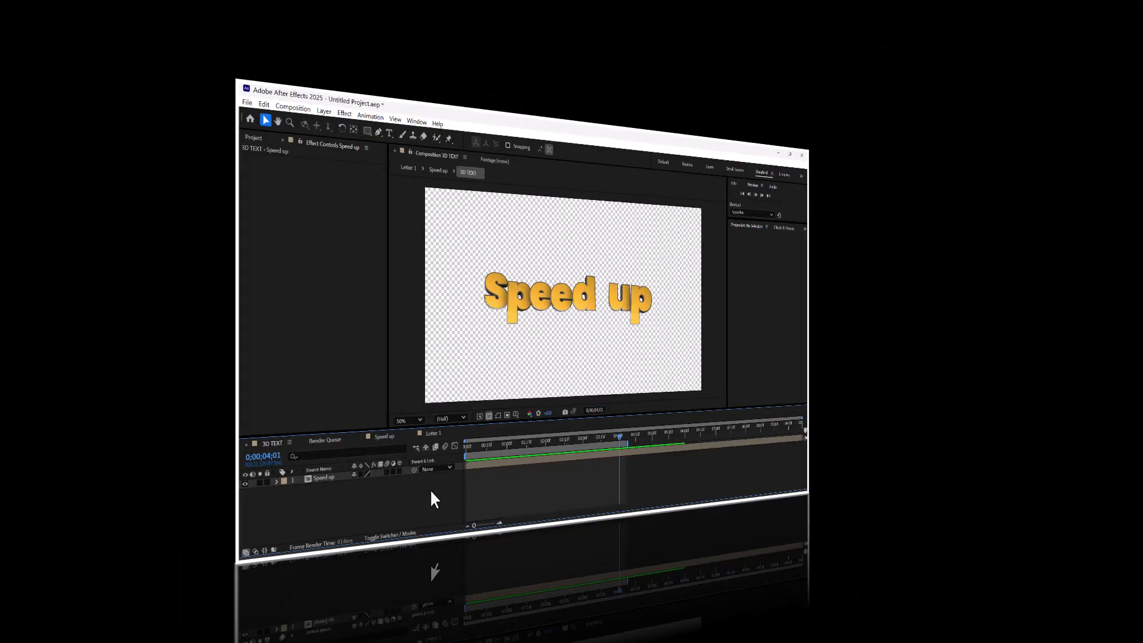
Step: Preview the Speed up title animation and stop at 0;00;01;25
{"action": "key", "text": "space"}
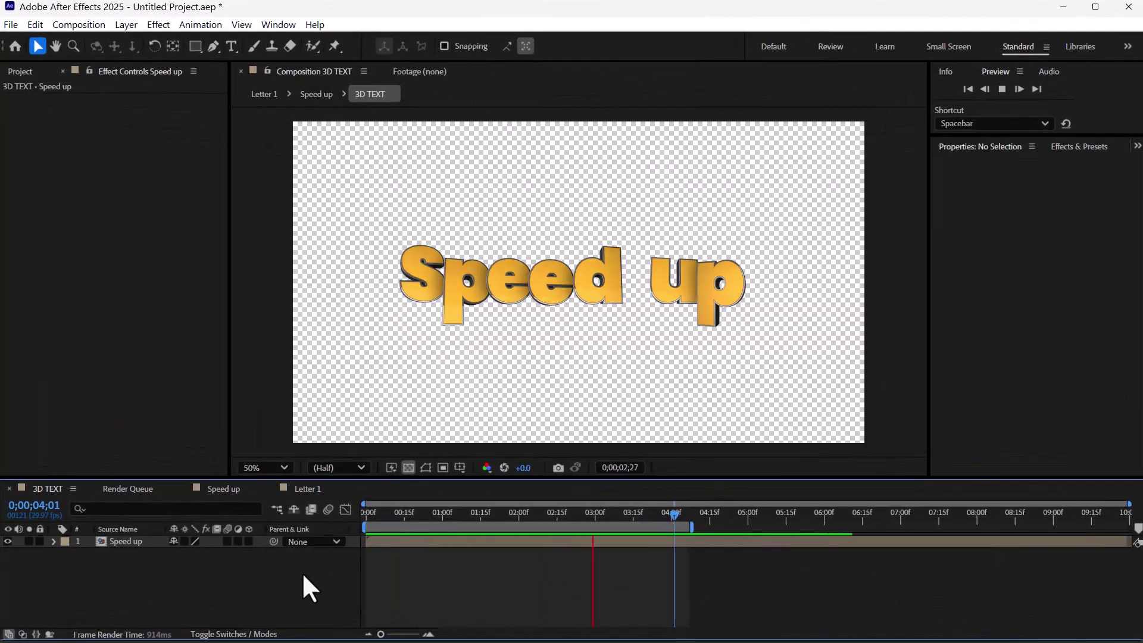
{"action": "left_click", "coordinate": [505, 511]}
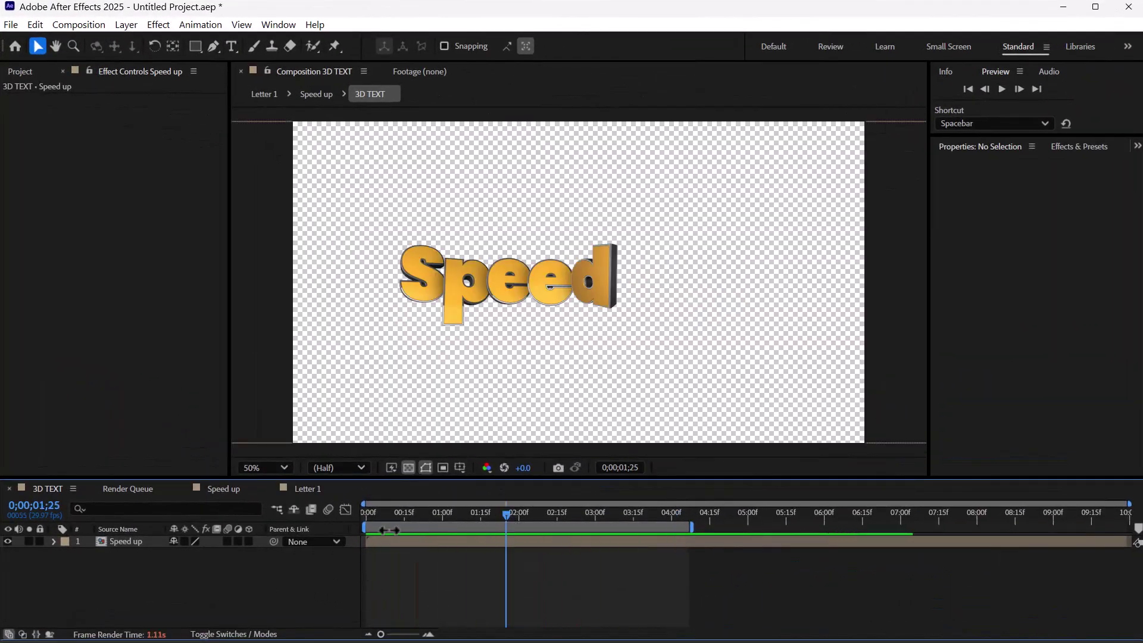
Step: Show the layer timing columns, set the Speed up layer's Stretch Factor to 50%, and preview the faster animation
{"action": "left_click", "coordinate": [36, 634]}
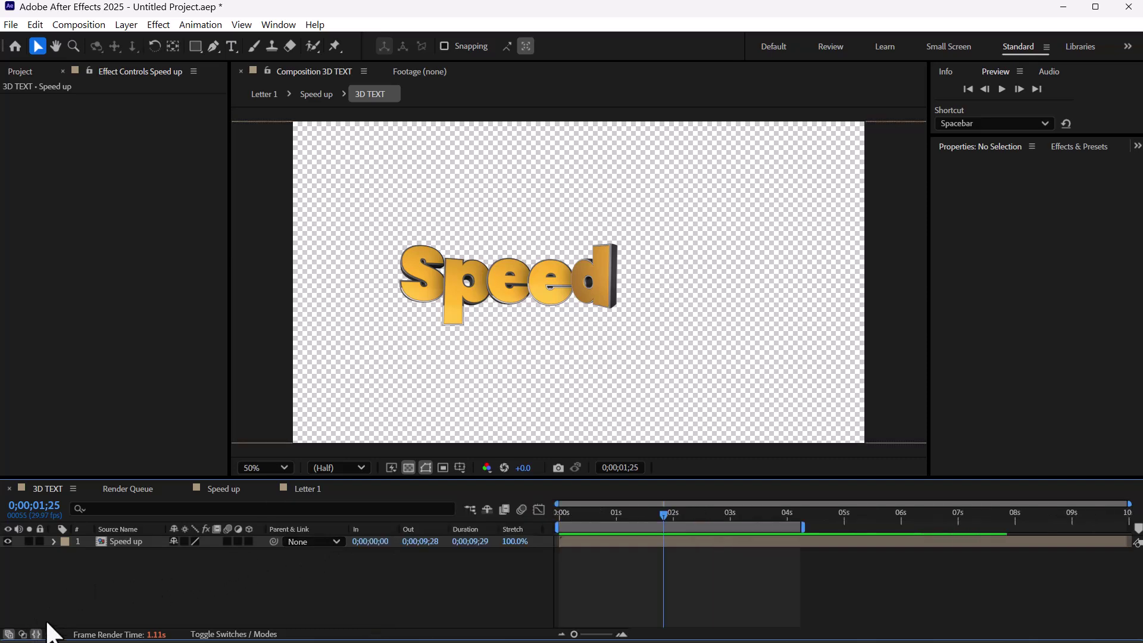
{"action": "left_click", "coordinate": [513, 542]}
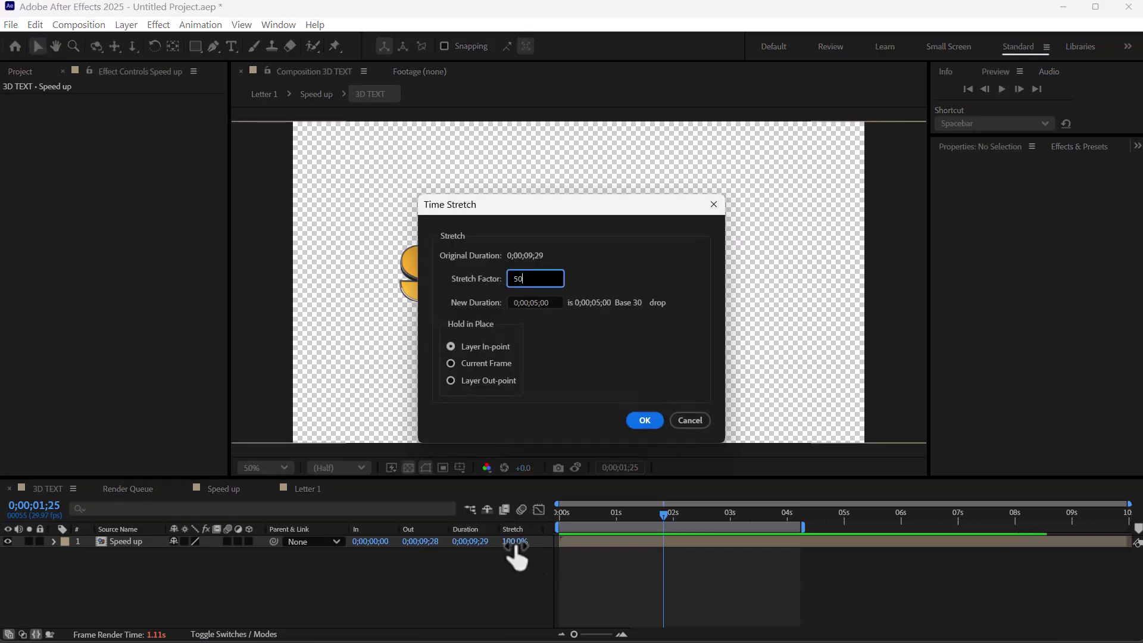
{"action": "type", "text": "50"}
{"action": "key", "text": "Return"}
{"action": "key", "text": "space"}
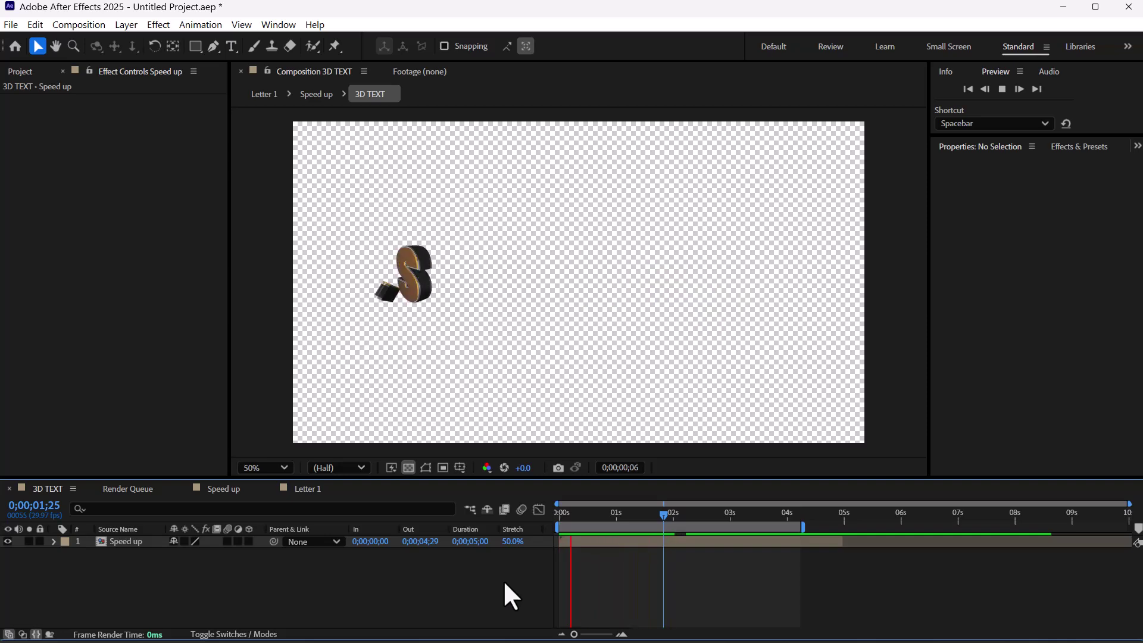
{"action": "key", "text": "space"}
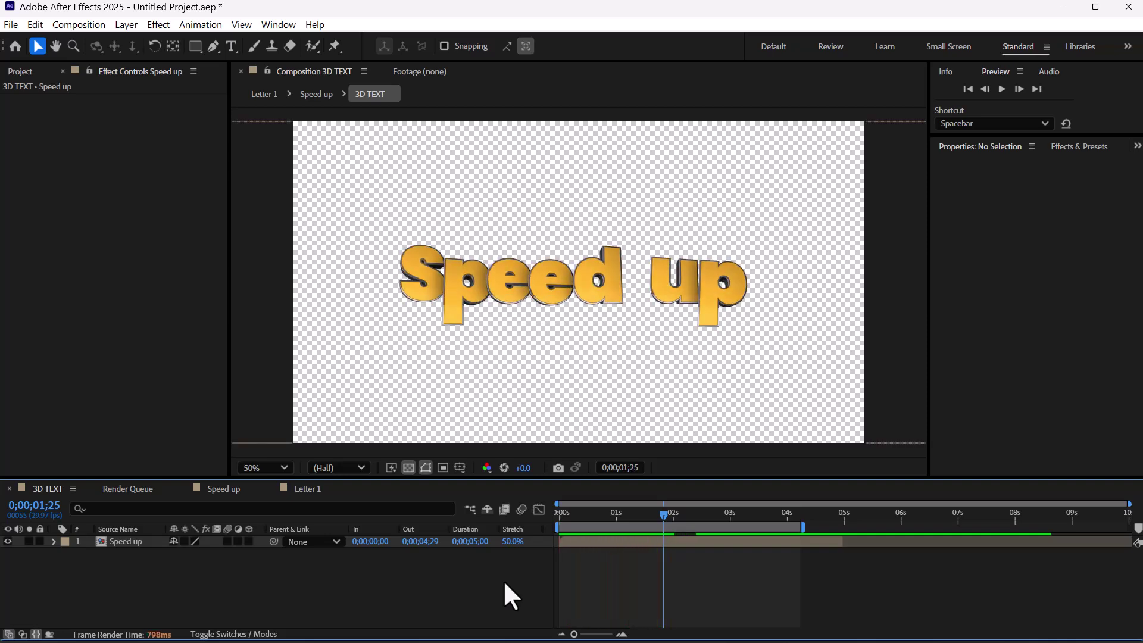
Step: Set the Speed up layer's Stretch Factor to 200% and preview the slowed animation
{"action": "left_click", "coordinate": [516, 542]}
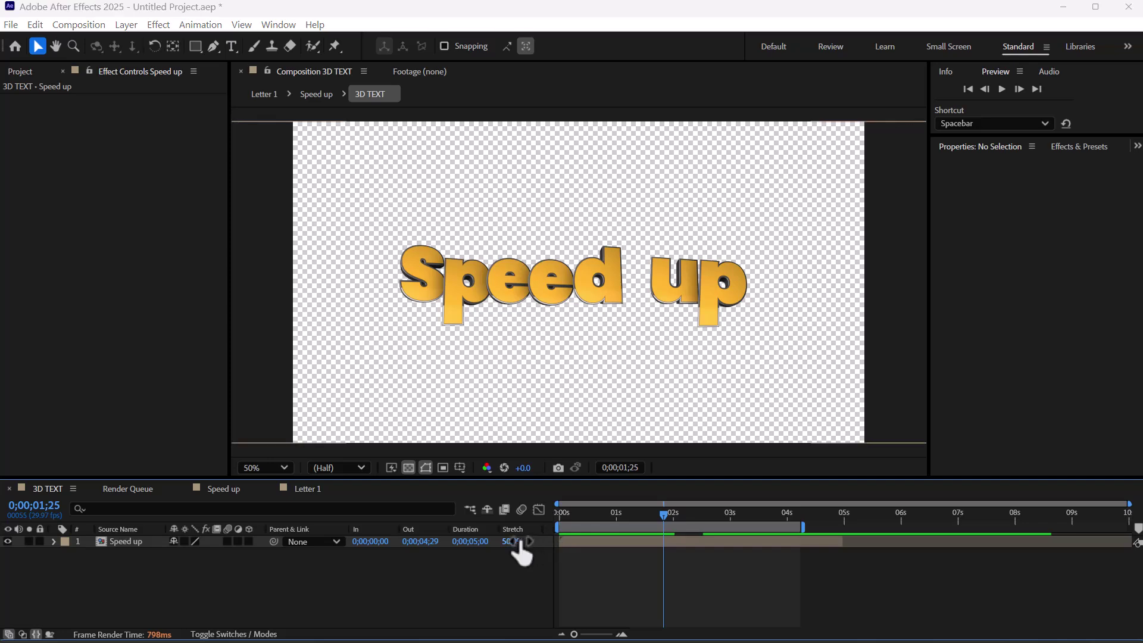
{"action": "type", "text": "200"}
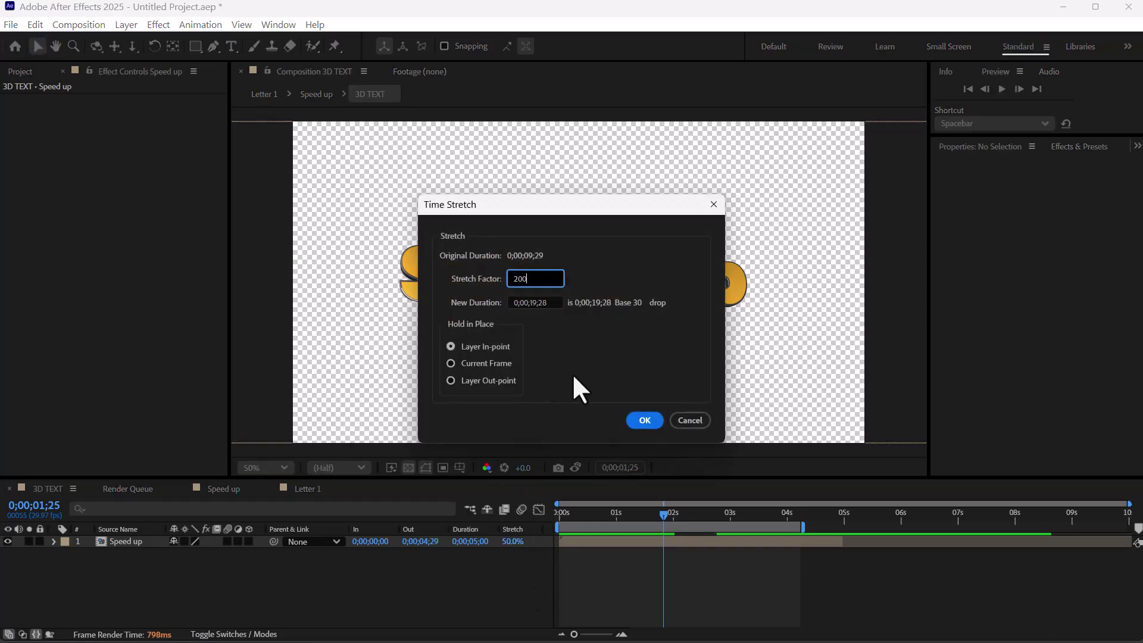
{"action": "key", "text": "Return"}
{"action": "key", "text": "space"}
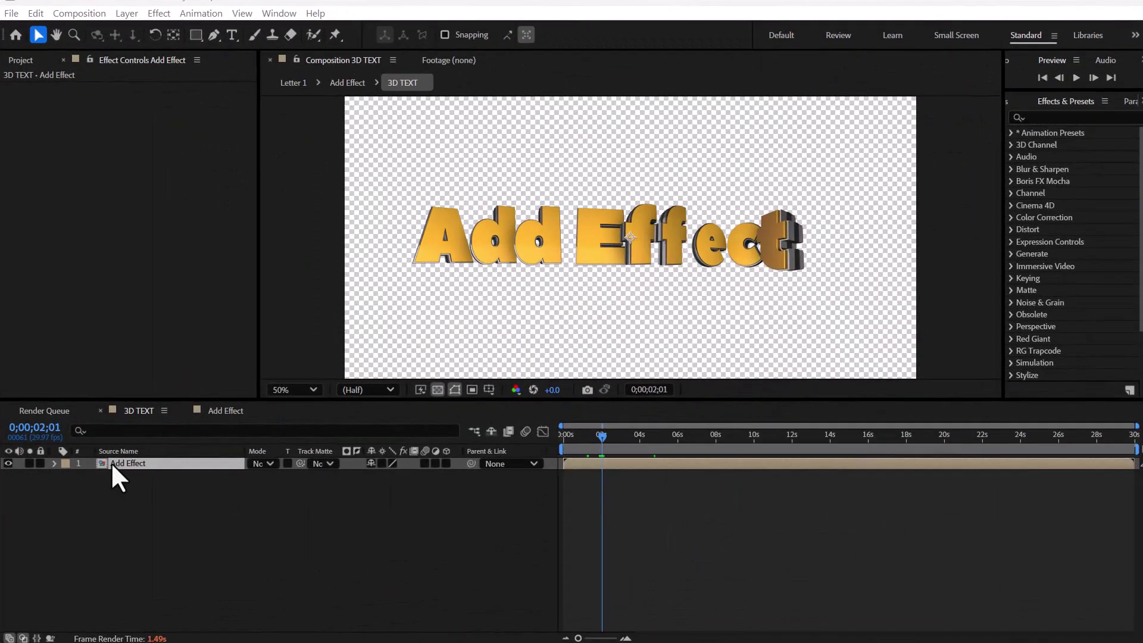
Step: Apply the Hue/Saturation effect to the Add Effect title and set Master Hue to about 66° for green letters
{"action": "left_click", "coordinate": [1058, 118]}
{"action": "type", "text": "hue"}
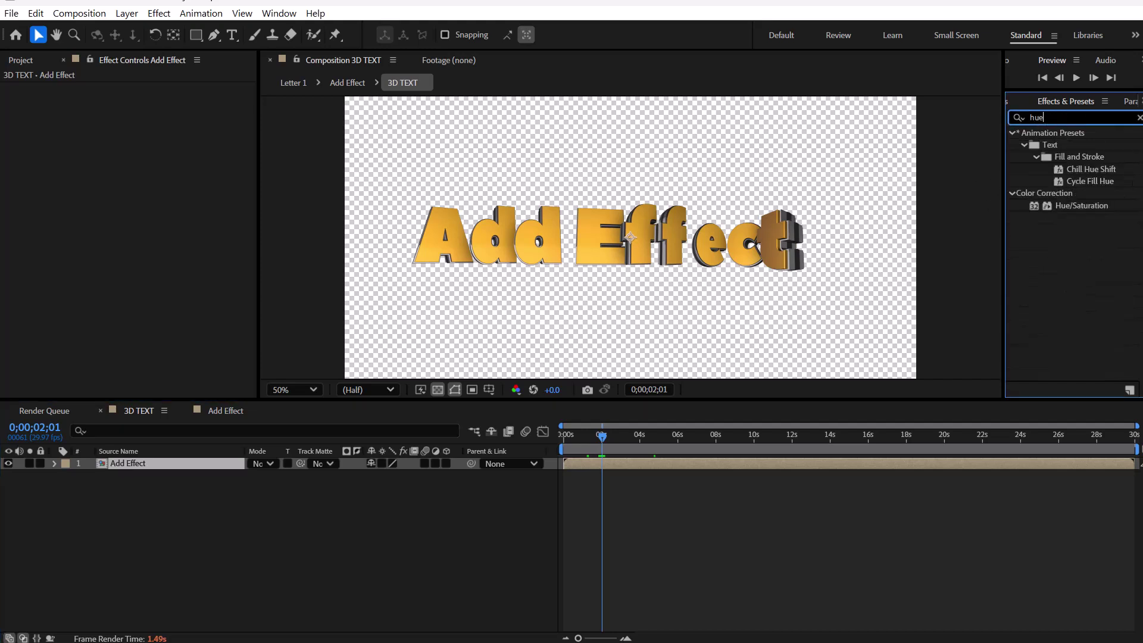
{"action": "left_click_drag", "start_coordinate": [1018, 205], "coordinate": [455, 235]}
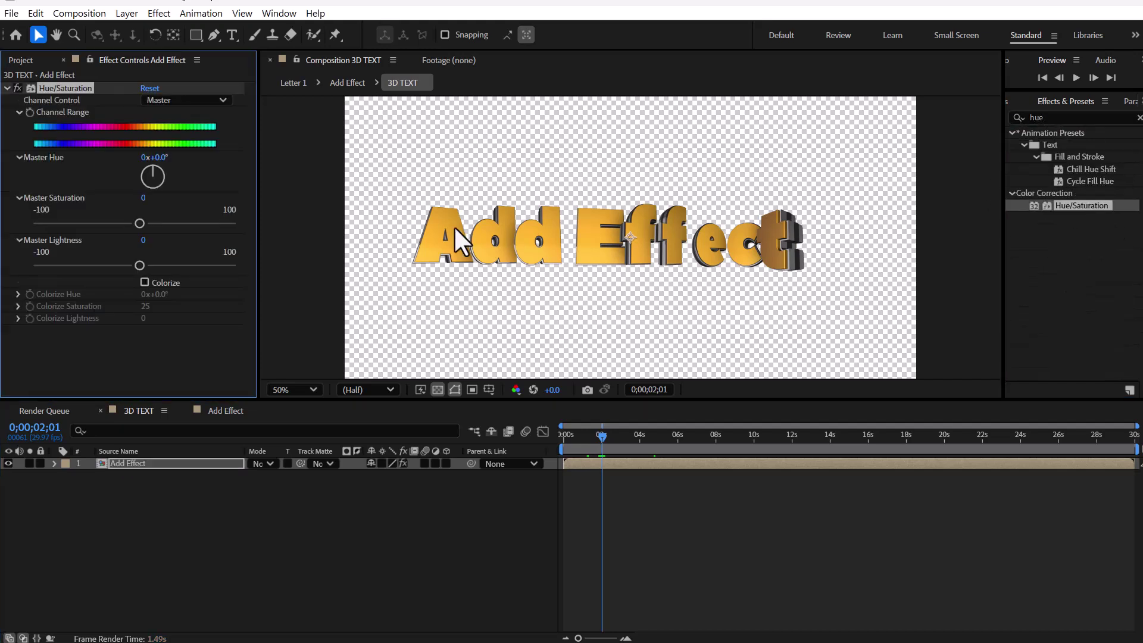
{"action": "left_click_drag", "start_coordinate": [203, 161], "coordinate": [167, 179]}
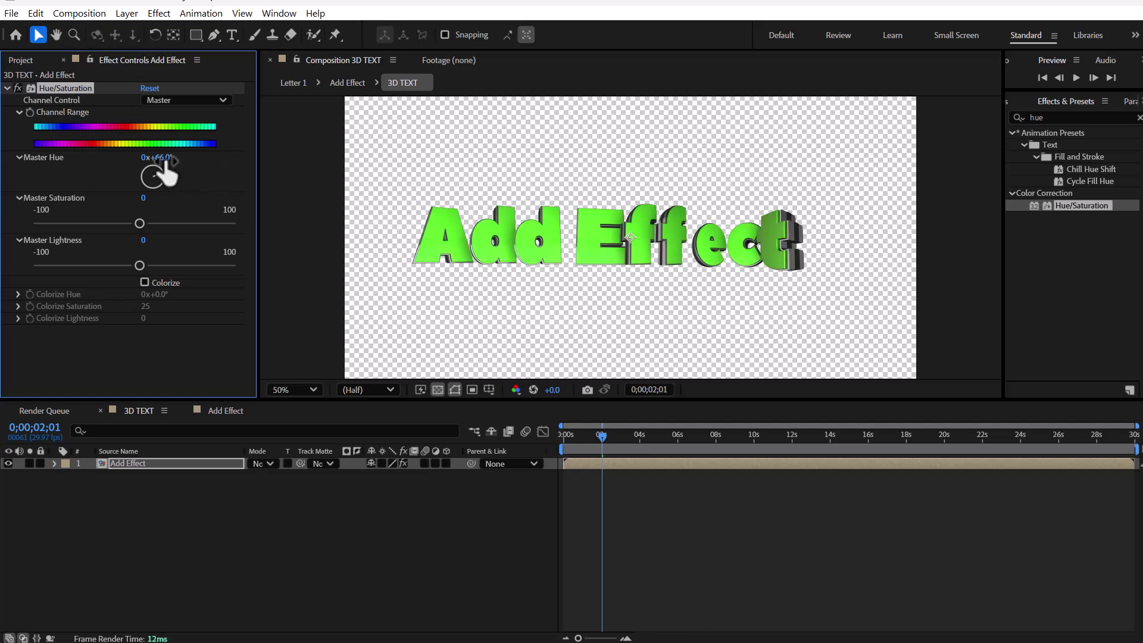